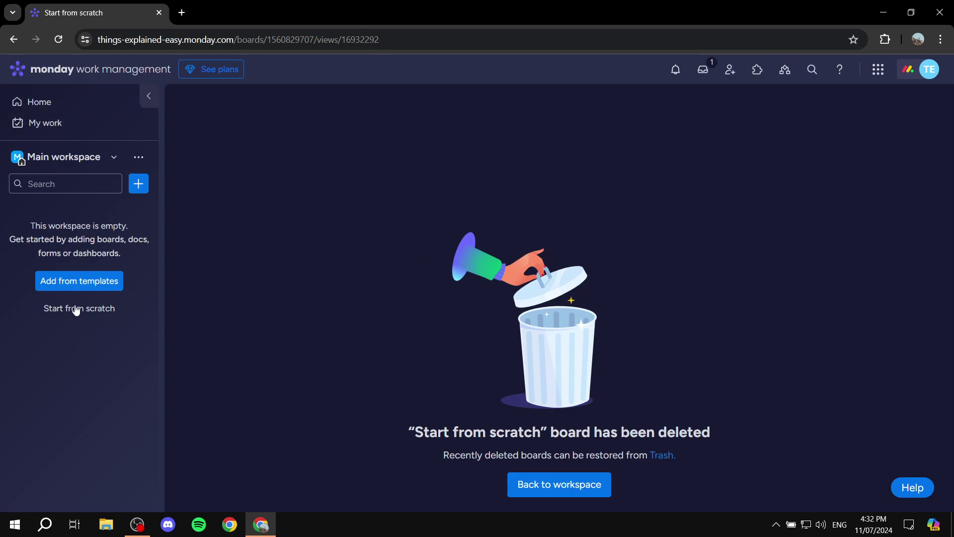
Create a new board from the 'Content calendar' template in the template gallery
left_click_drag(33, 226, 144, 226)
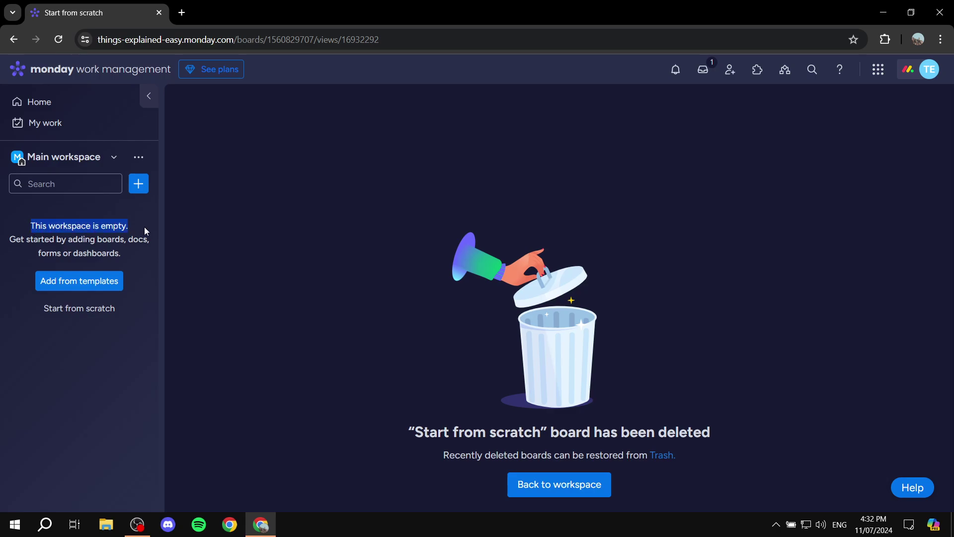
left_click(144, 226)
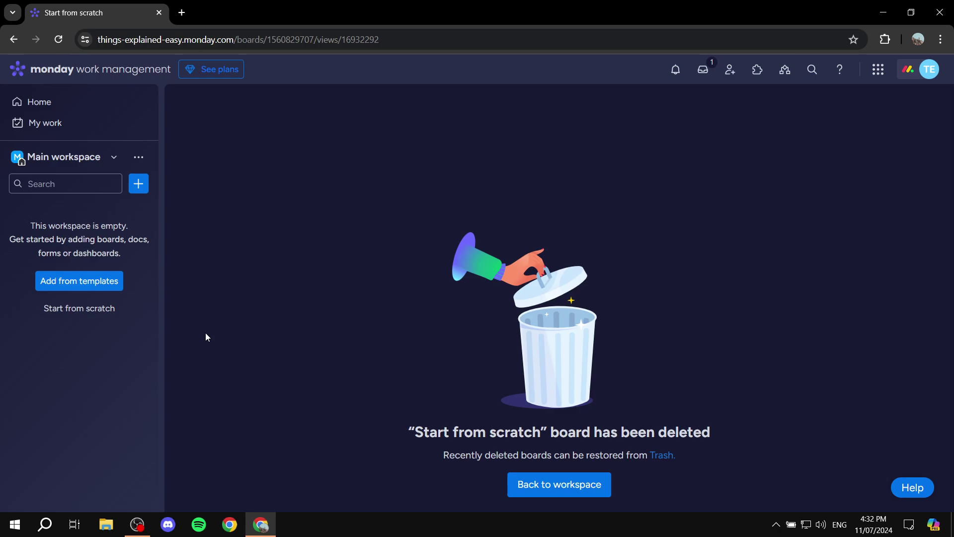
left_click(114, 287)
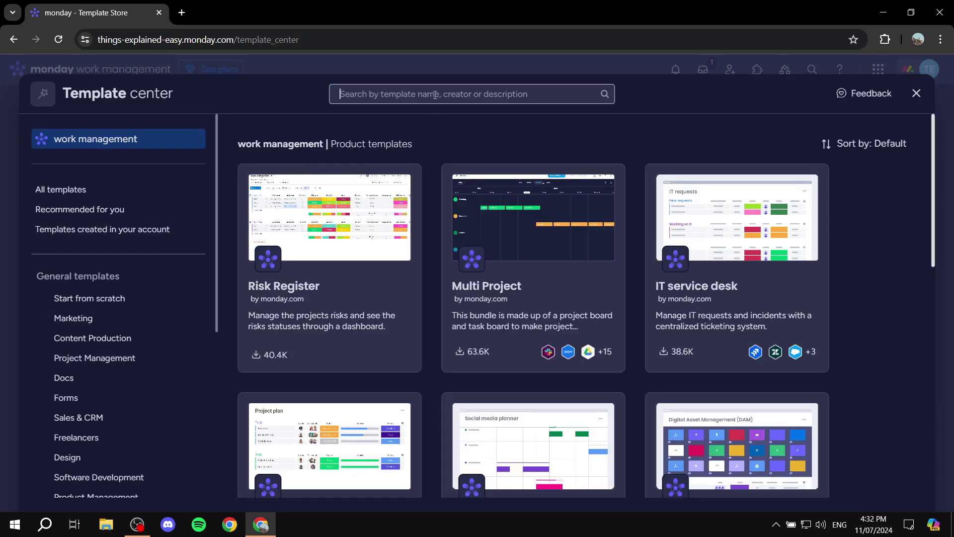
type("C")
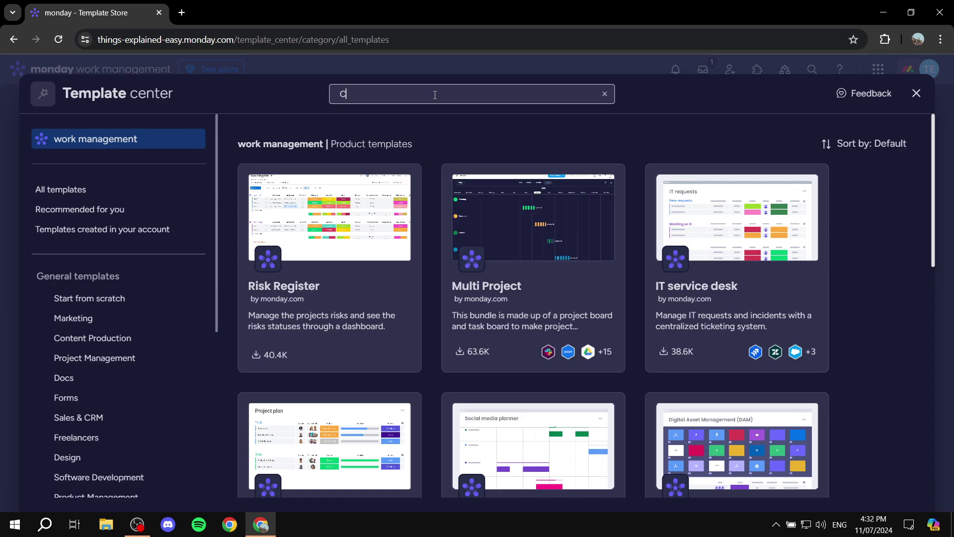
type("ontent cale")
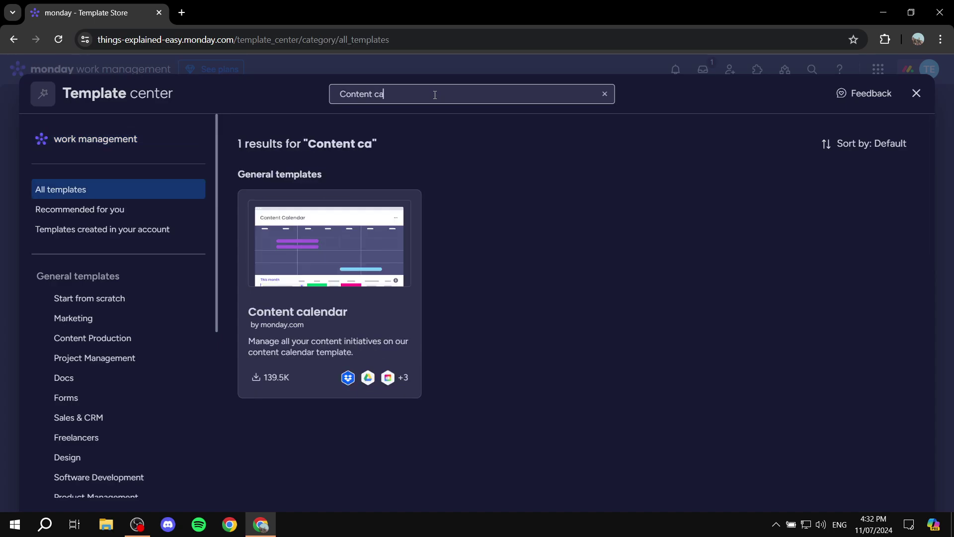
left_click(356, 334)
left_click(779, 178)
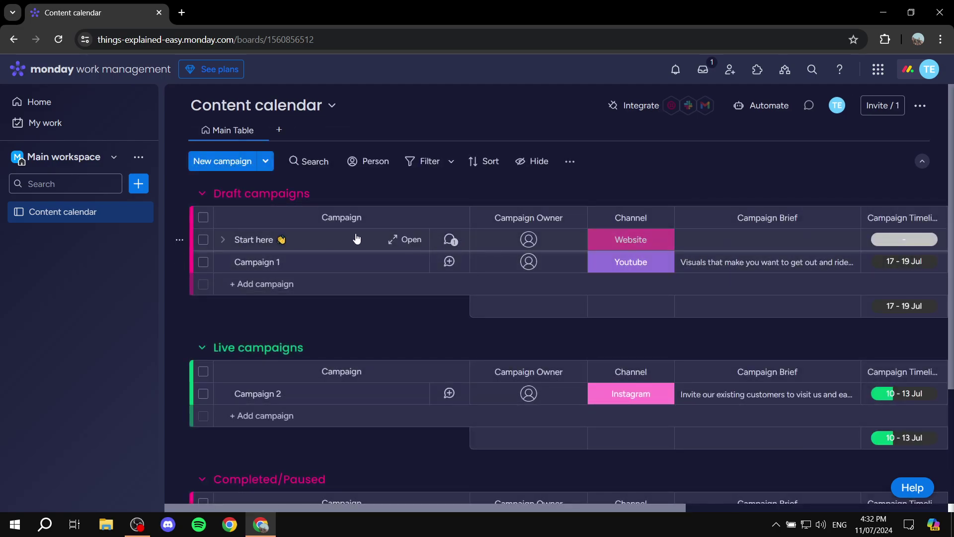
scroll(324, 276, "down", 3)
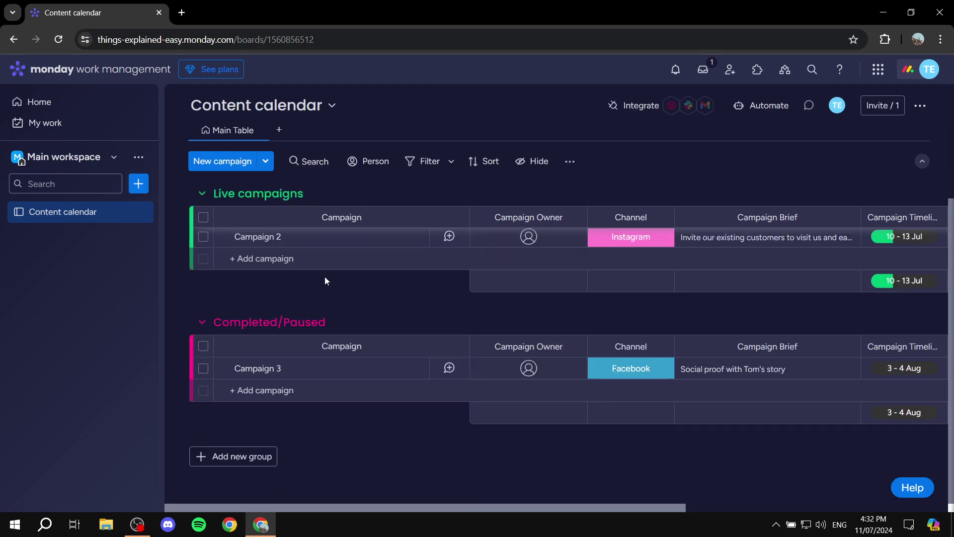
scroll(422, 315, "up", 3)
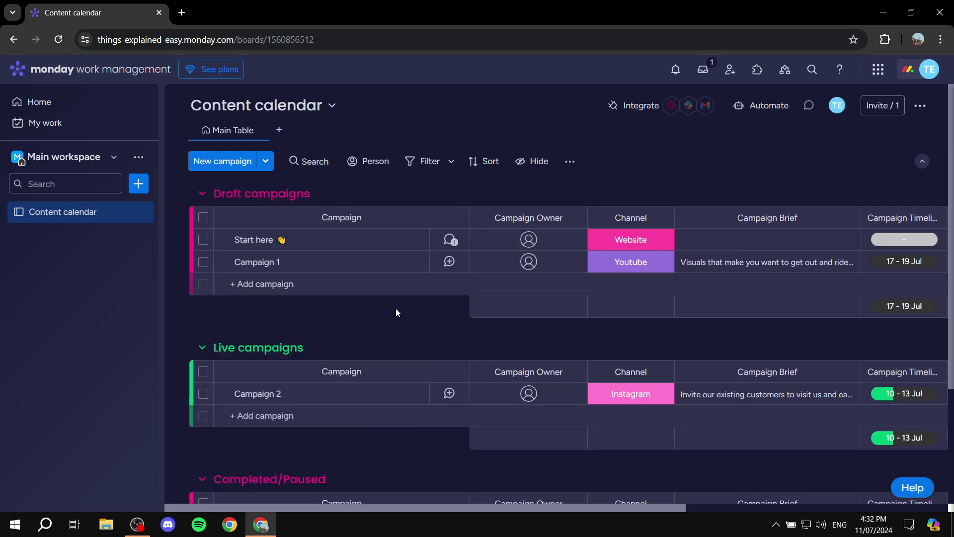
scroll(432, 347, "right", 3)
scroll(468, 267, "left", 3)
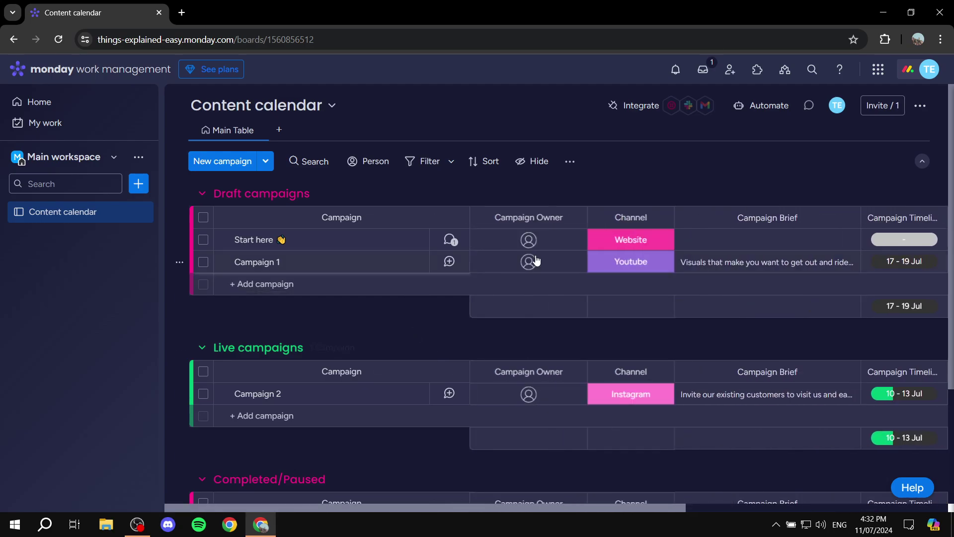
scroll(298, 288, "down", 3)
scroll(294, 300, "up", 3)
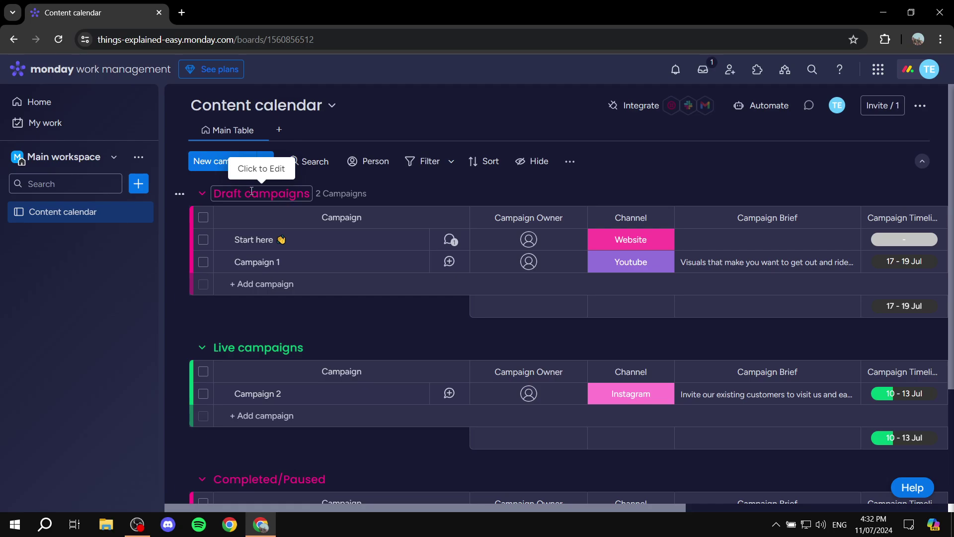
scroll(246, 338, "down", 3)
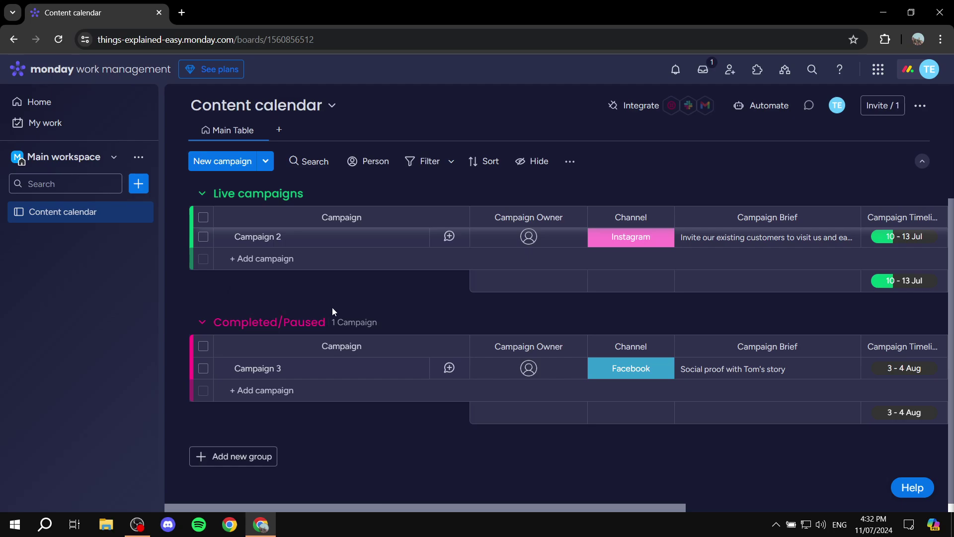
scroll(293, 259, "up", 3)
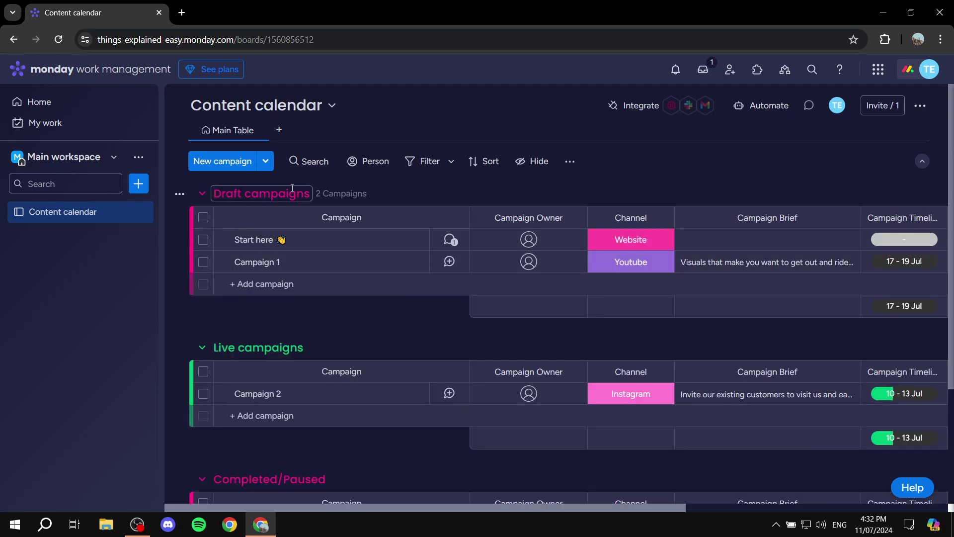
scroll(257, 209, "down", 3)
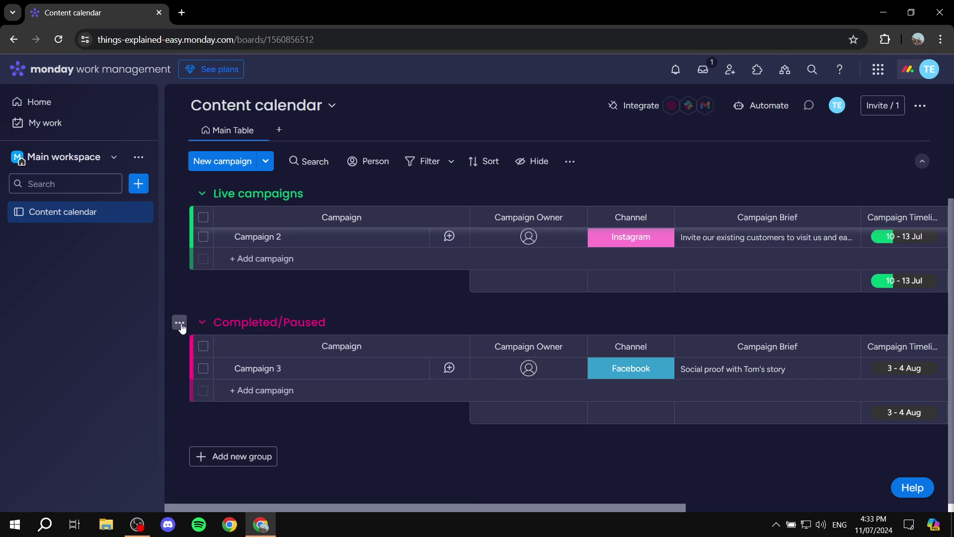
left_click(179, 324)
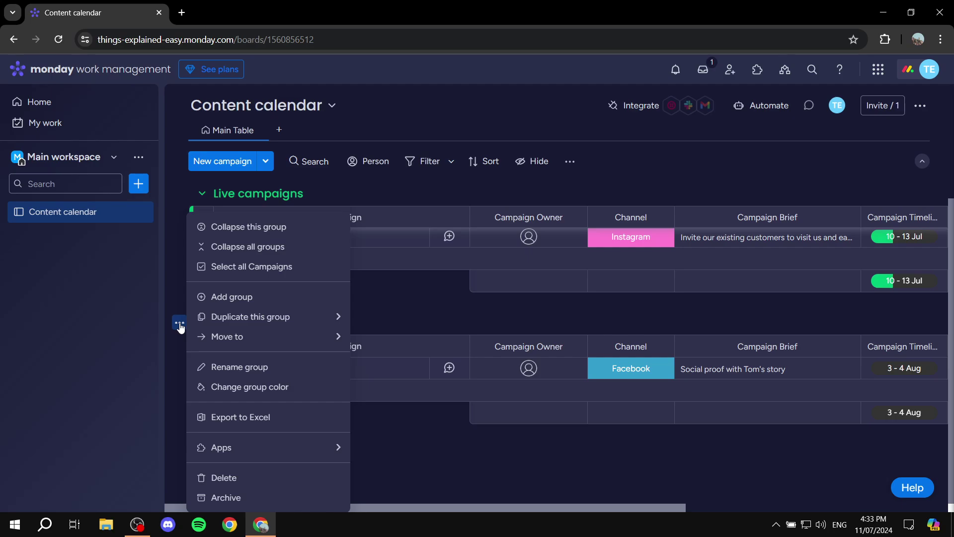
left_click(180, 323)
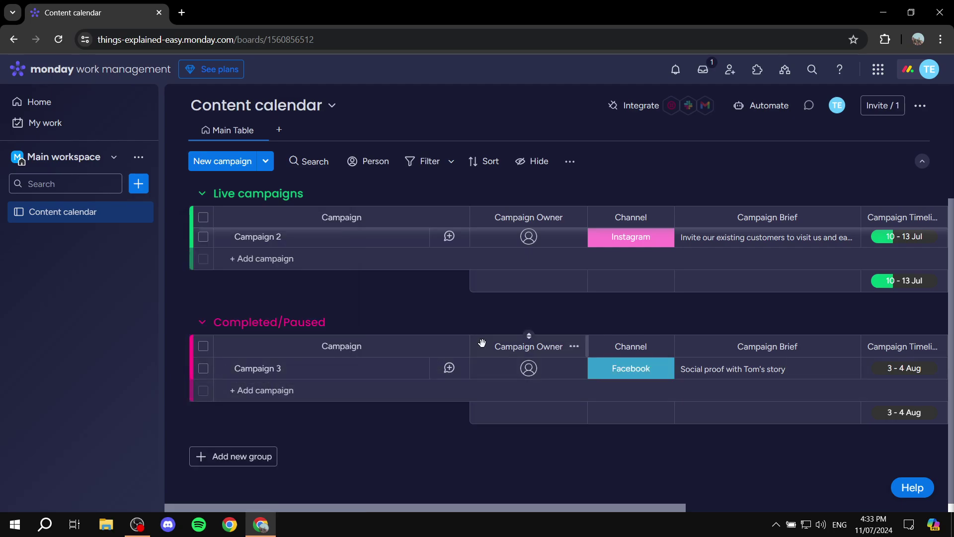
scroll(428, 278, "up", 3)
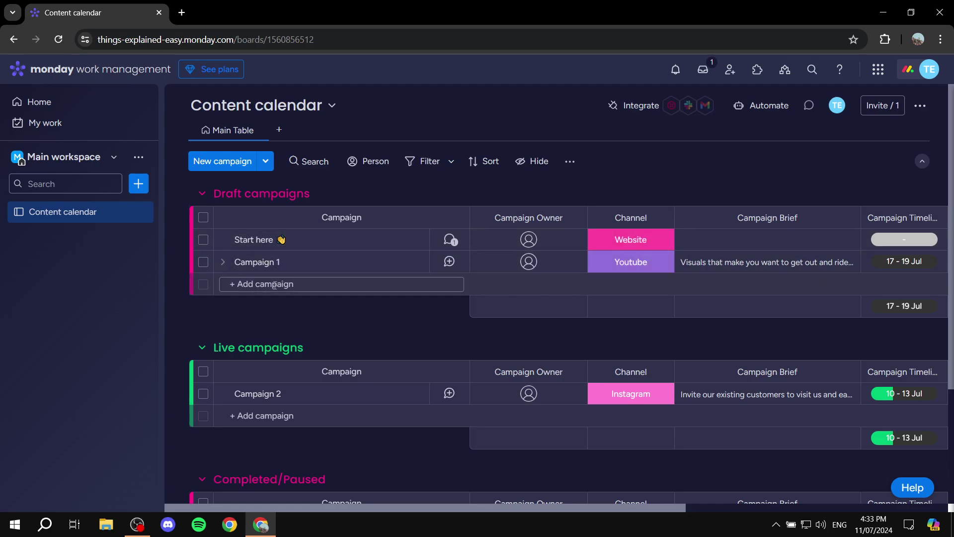
scroll(276, 393, "down", 3)
scroll(298, 354, "up", 3)
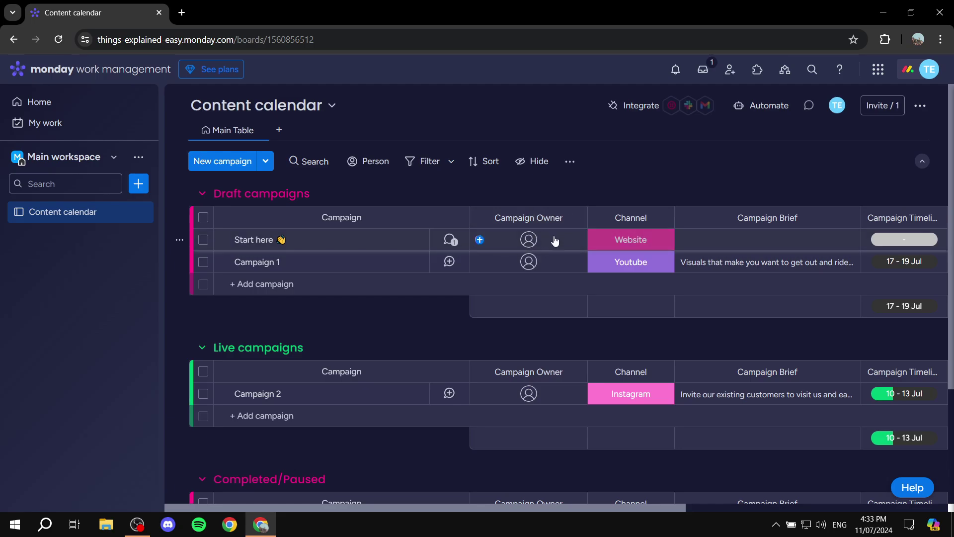
scroll(555, 239, "right", 2)
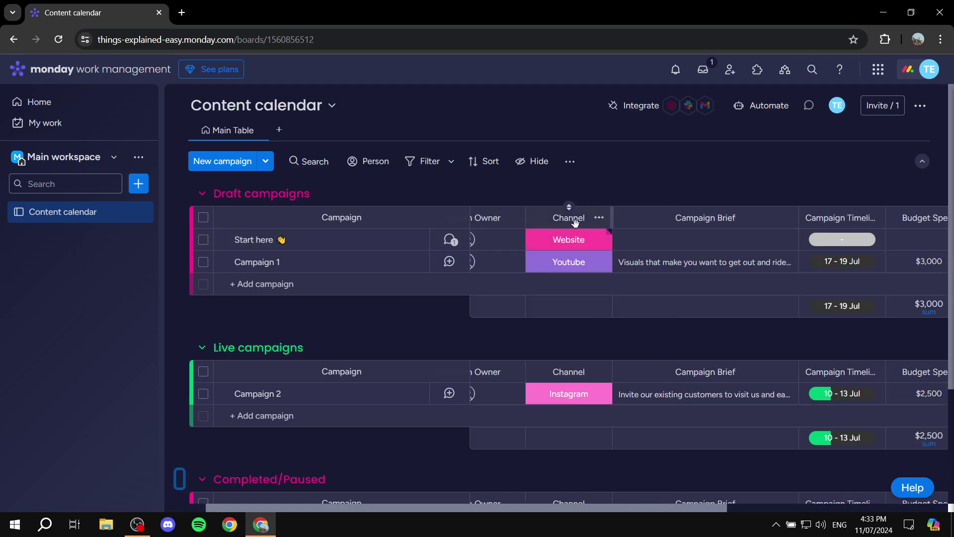
scroll(577, 224, "right", 6)
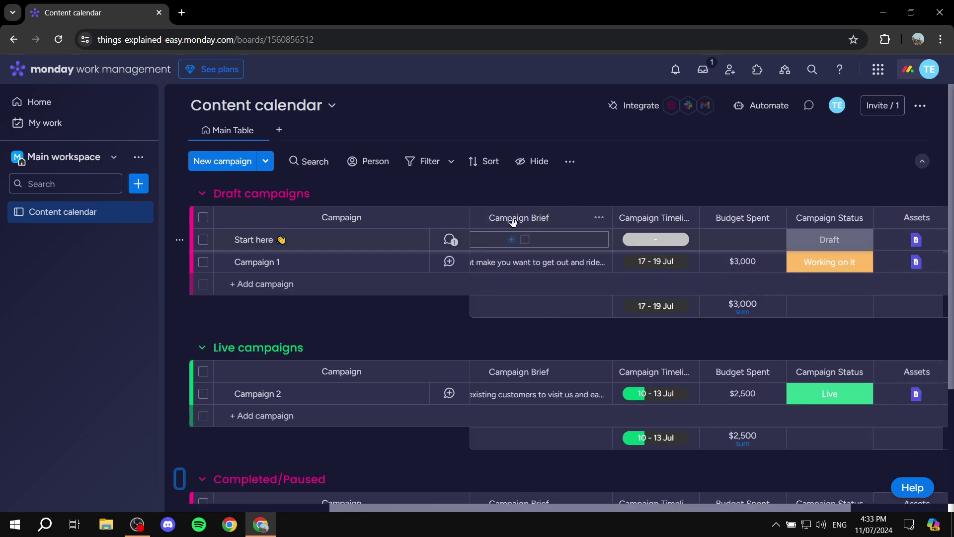
scroll(547, 239, "right", 4)
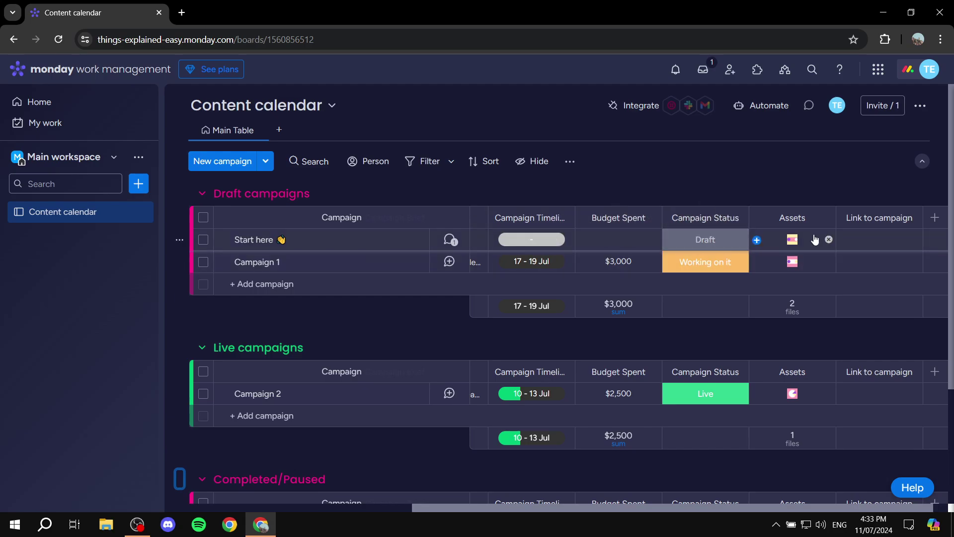
scroll(730, 257, "right", 1)
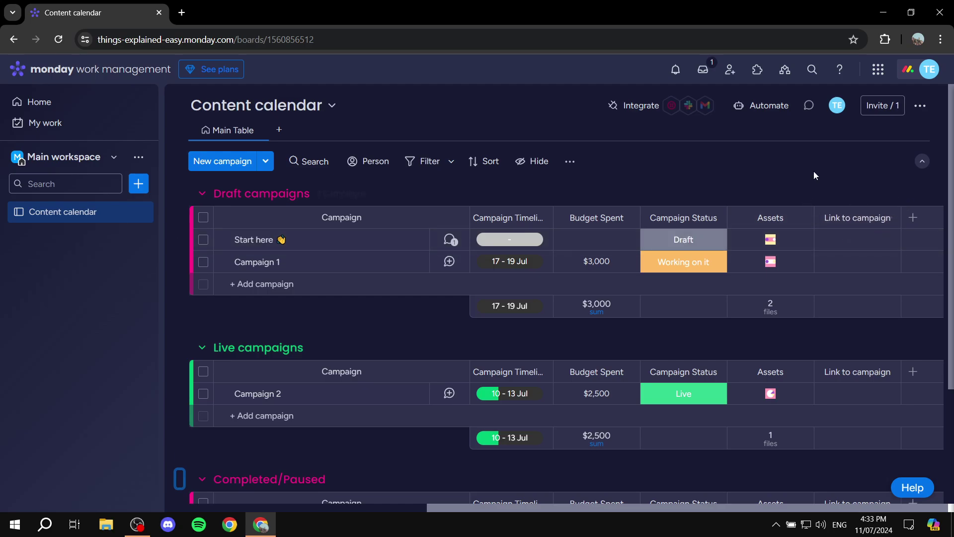
scroll(745, 219, "left", 5)
scroll(844, 233, "right", 5)
Delete the Assets column from the Content calendar board and bring up the column-type list
left_click(807, 223)
left_click(668, 395)
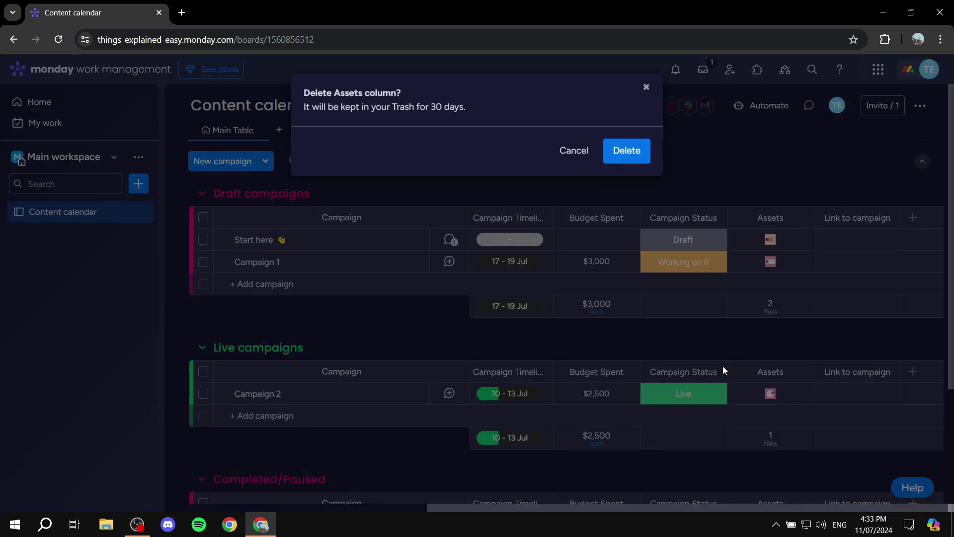
left_click(627, 151)
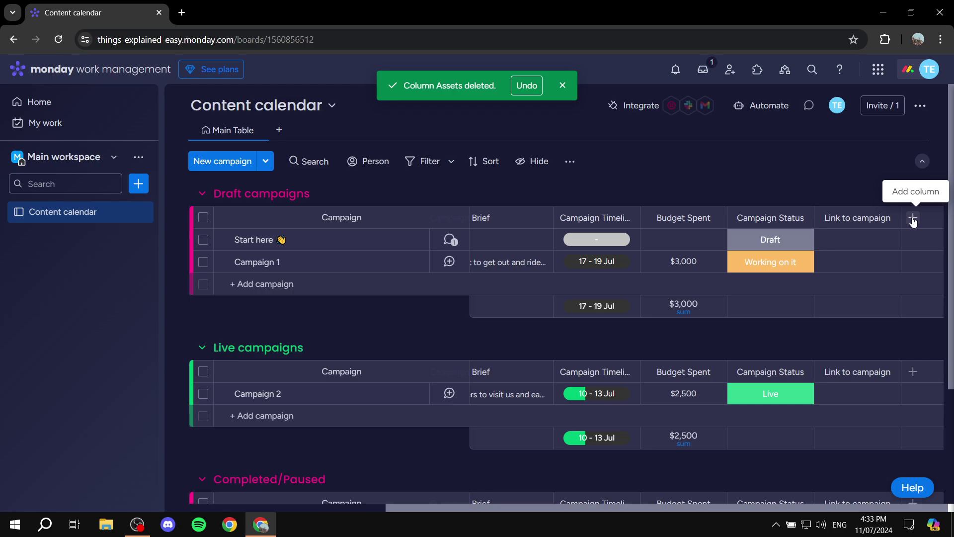
left_click(913, 219)
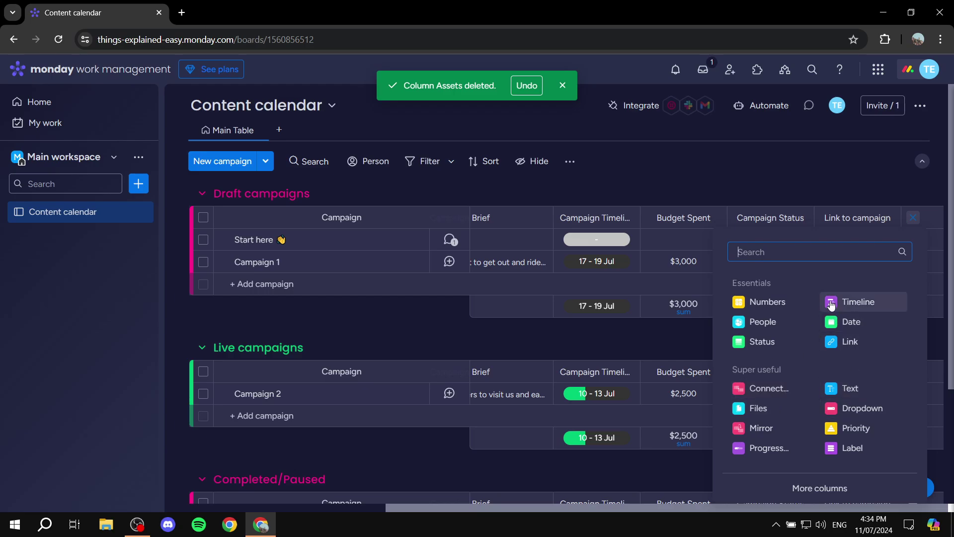
Try several column-type searches, then close the column picker without adding a column
type("emai")
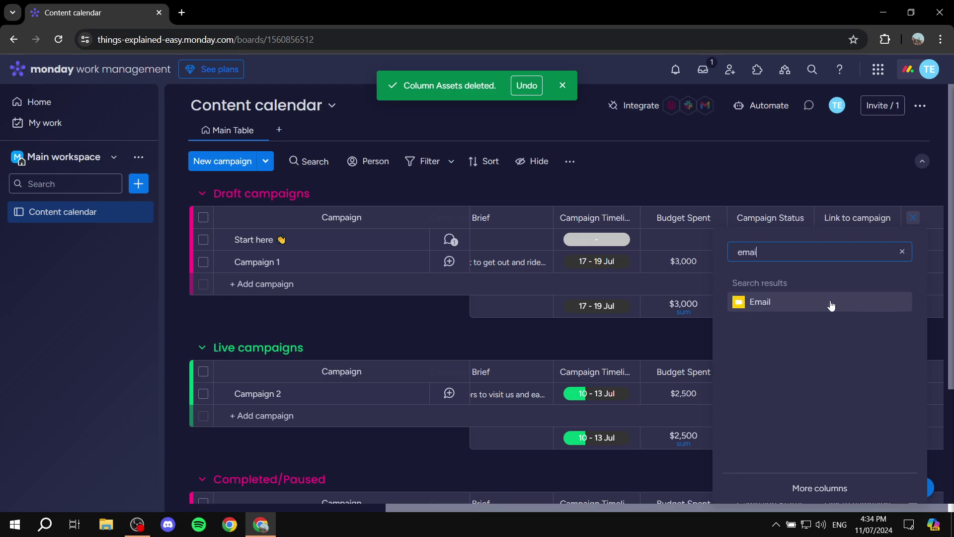
key("BackSpace")
type("d")
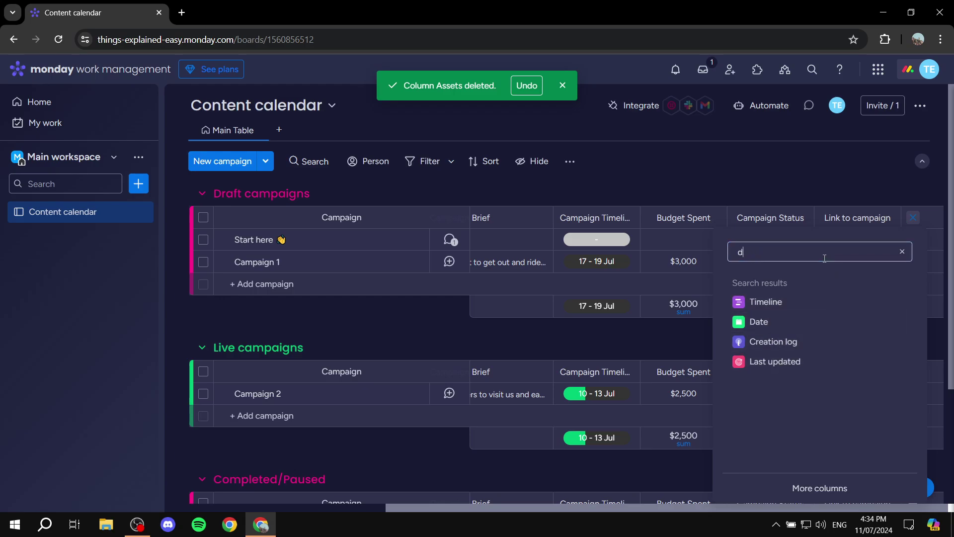
key("BackSpace")
type("yr")
type("tecx")
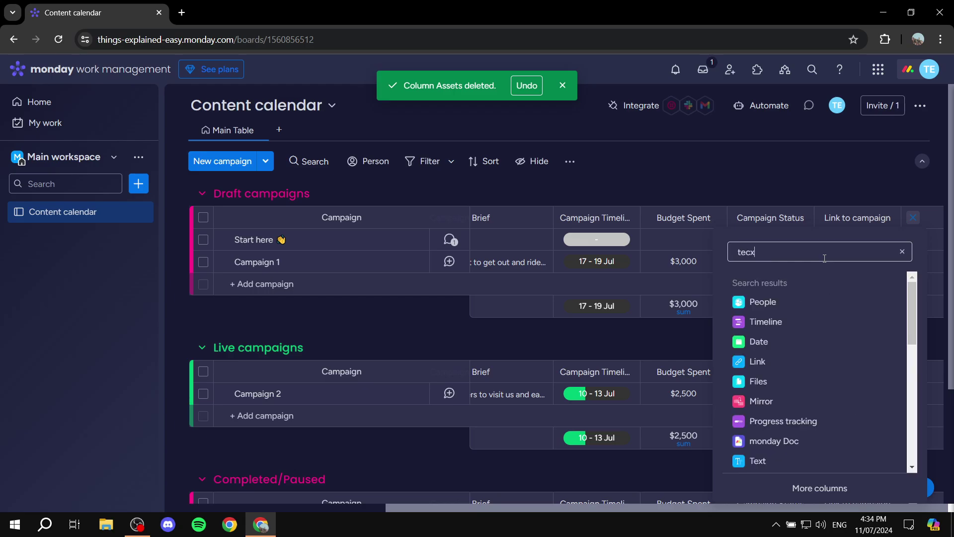
type("x")
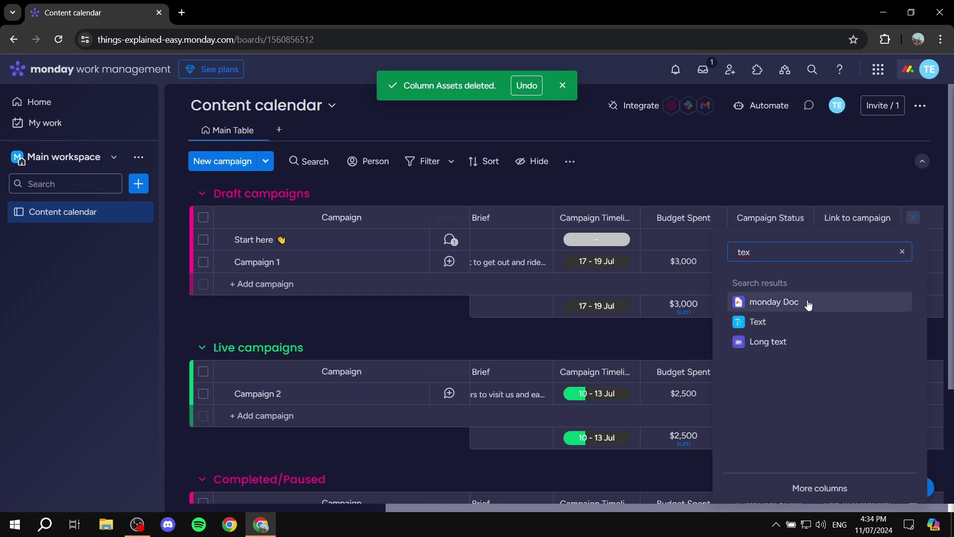
key("BackSpace")
key("BackSpace")
key("BackSpace")
left_click(841, 153)
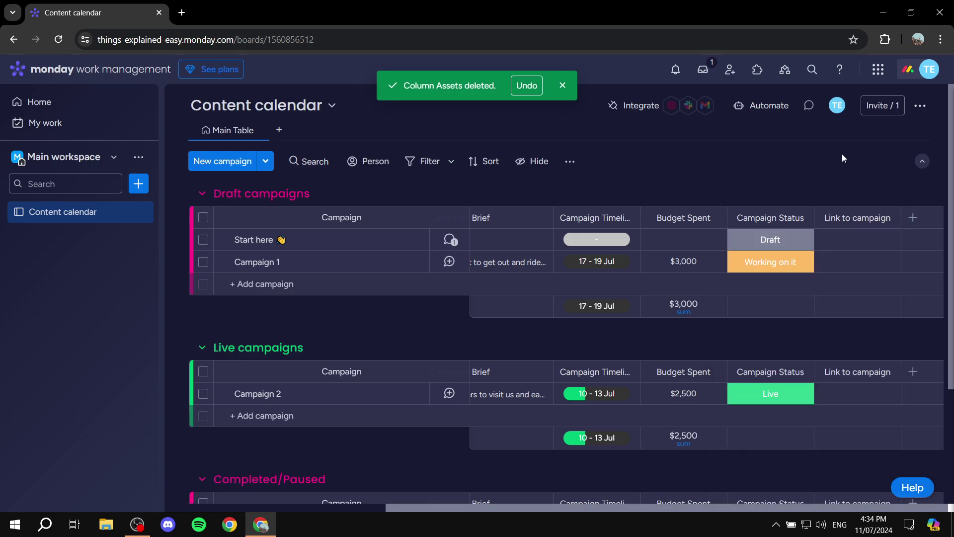
Delete the Content calendar board and create a new 'Start from scratch' board
left_click(141, 211)
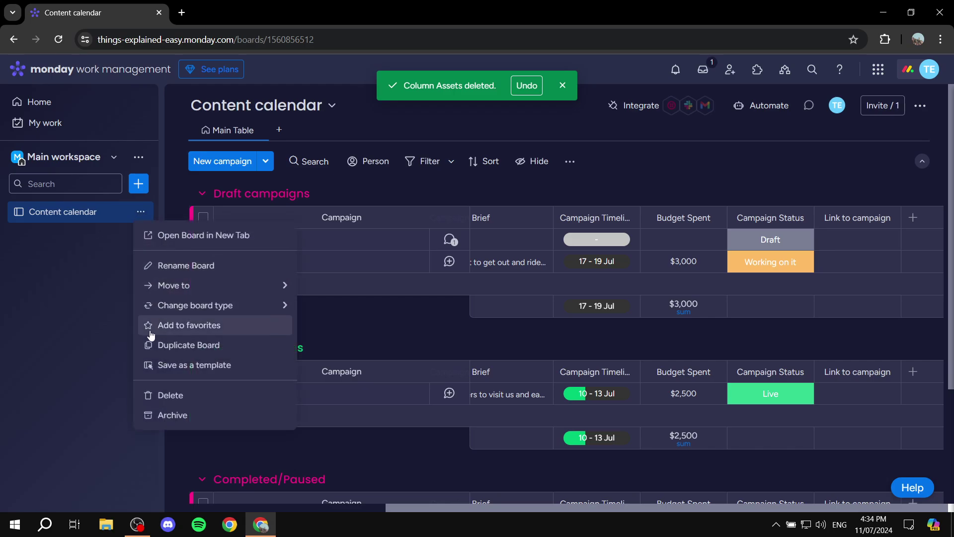
left_click(180, 398)
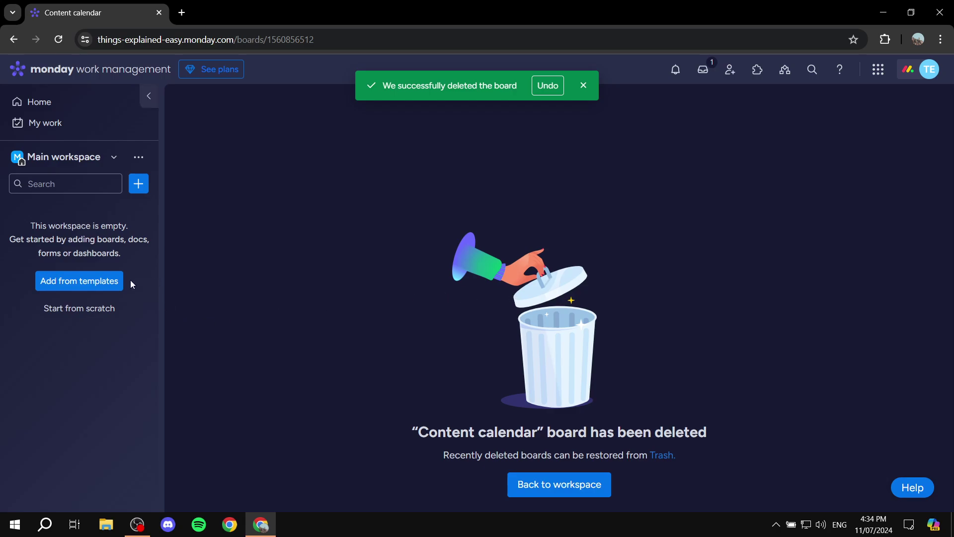
left_click(92, 309)
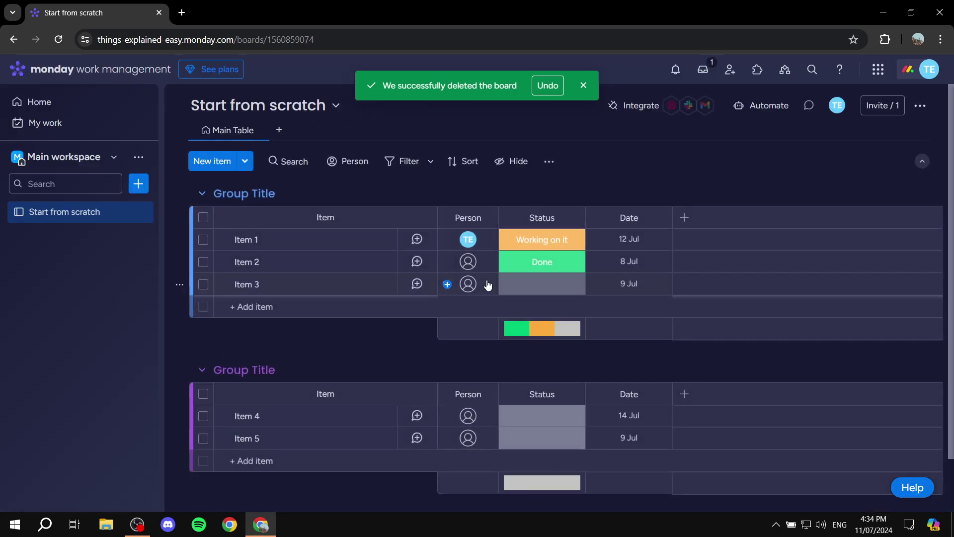
Add a new group at the bottom of the board and colour it yellow
left_click(583, 86)
scroll(575, 200, "down", 1)
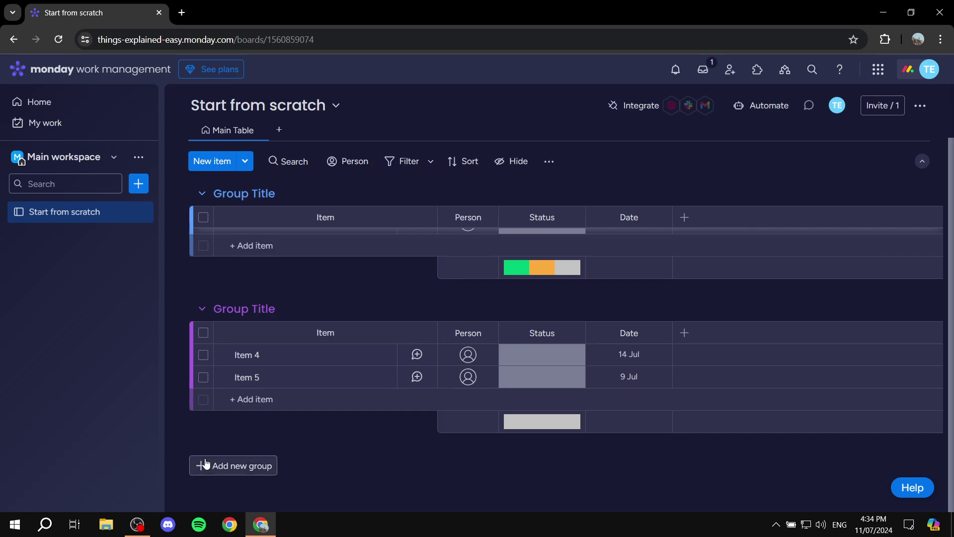
left_click(227, 465)
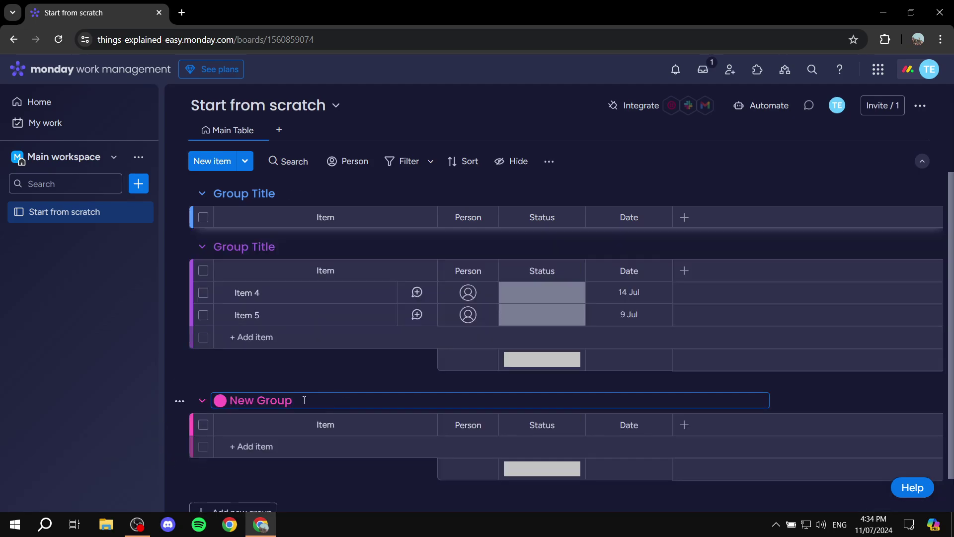
left_click(221, 400)
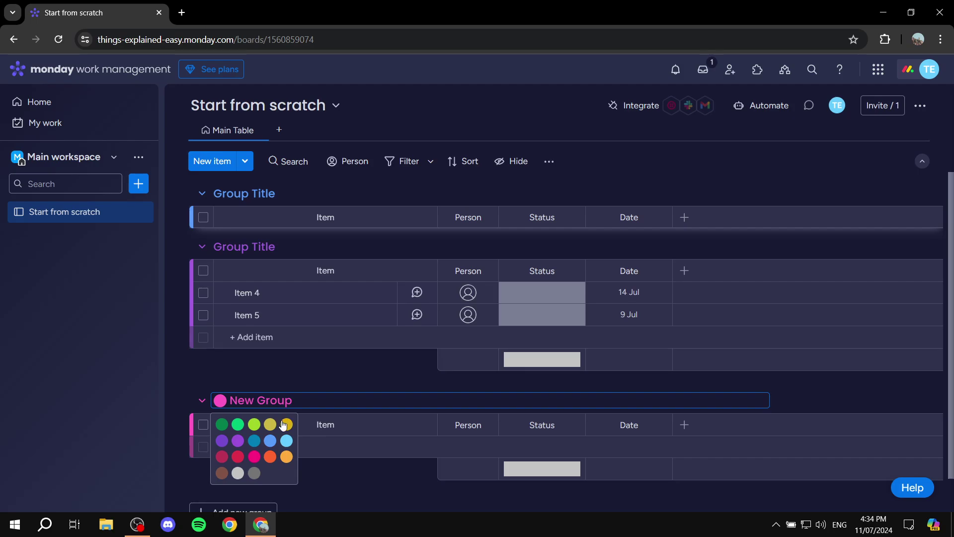
left_click(286, 424)
Rename the three groups Group 1, Group 2 and Group 3
scroll(276, 358, "up", 3)
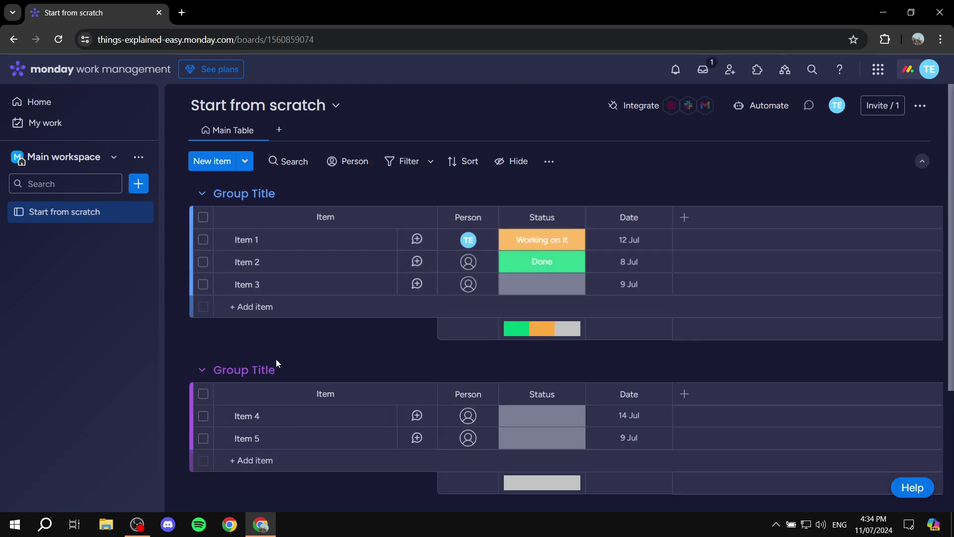
left_click(270, 191)
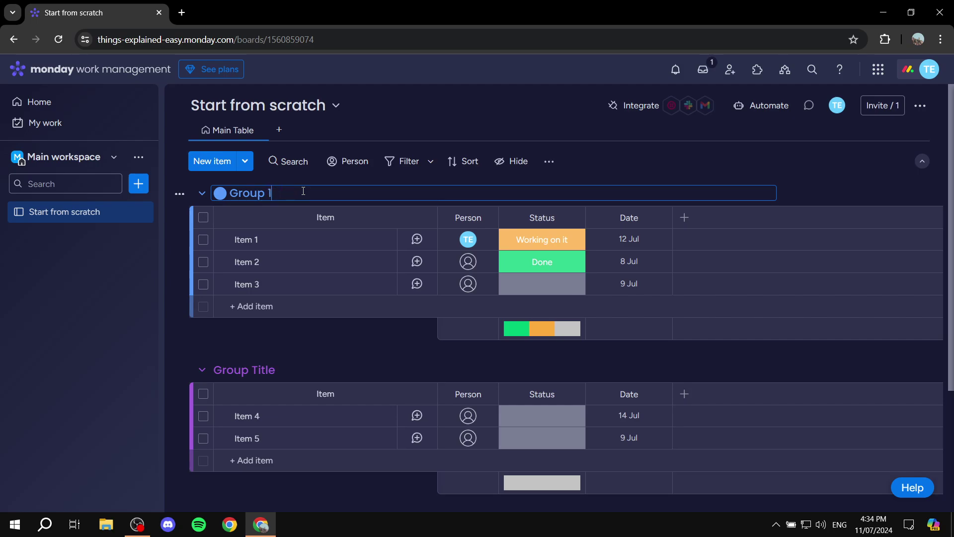
left_click(267, 370)
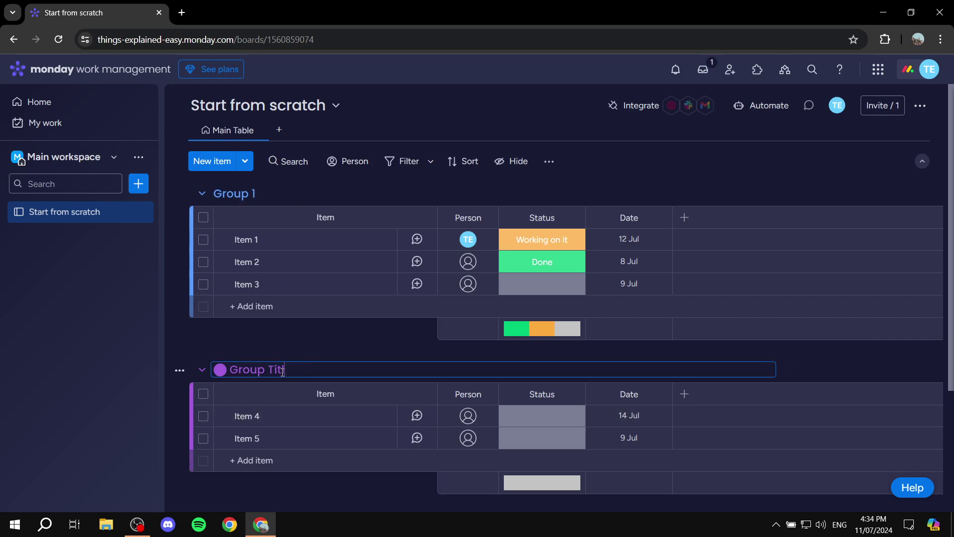
scroll(282, 372, "down", 3)
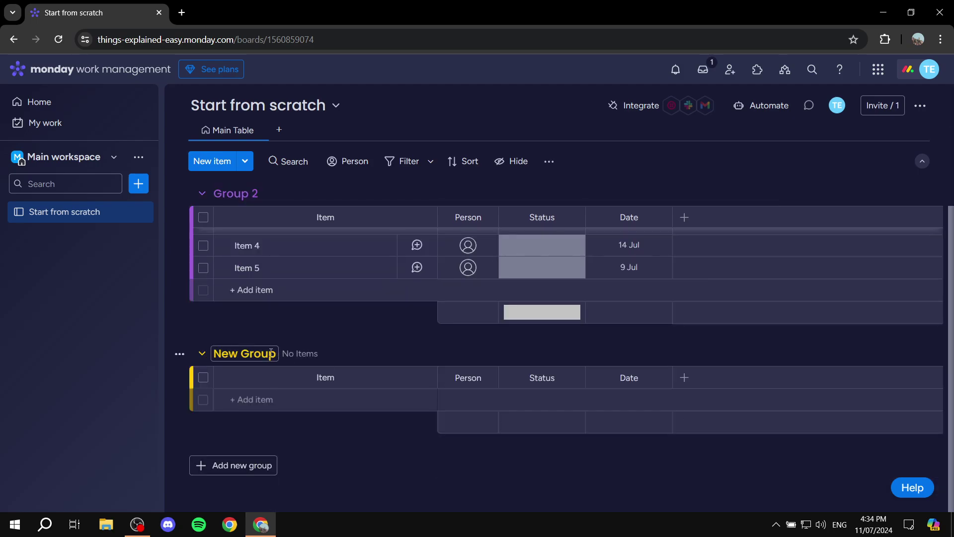
left_click(271, 352)
key("BackSpace")
key("BackSpace")
key("BackSpace")
key("BackSpace")
key("BackSpace")
key("BackSpace")
key("BackSpace")
key("BackSpace")
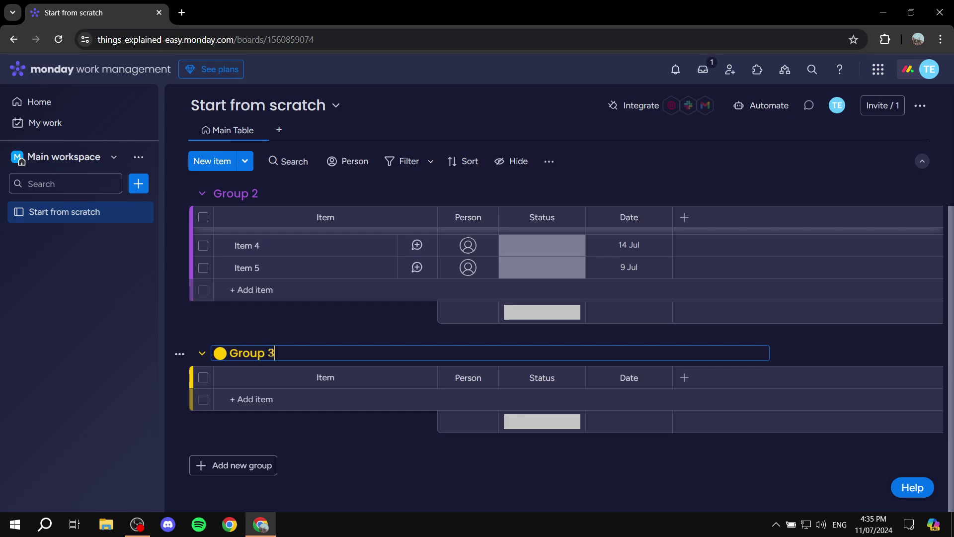
left_click(190, 328)
scroll(243, 235, "up", 4)
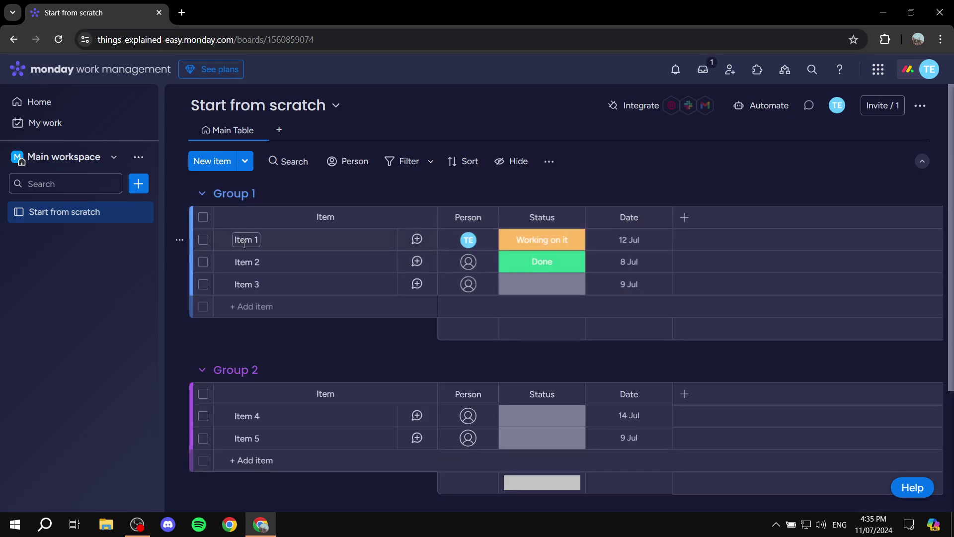
Change Group 2's colour to bright green
left_click(245, 372)
left_click(220, 369)
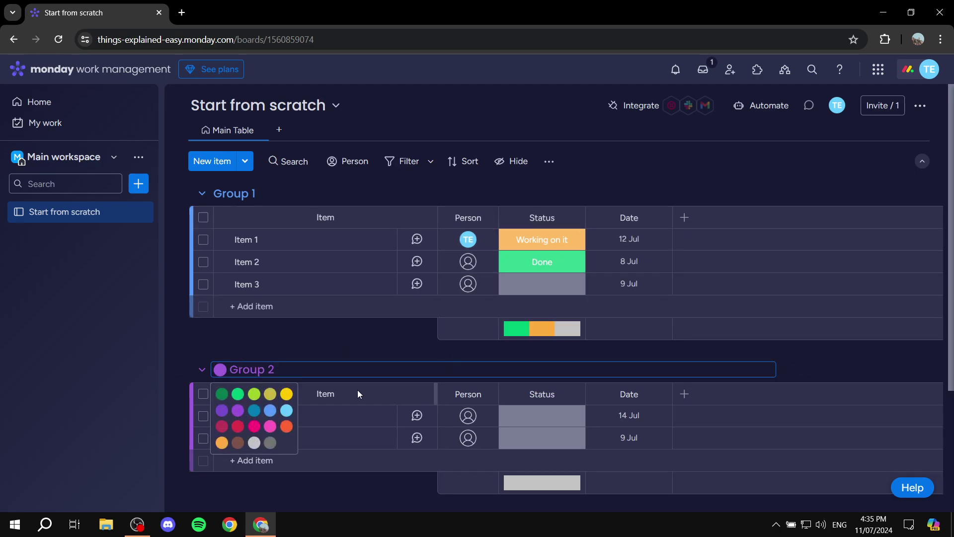
left_click(239, 395)
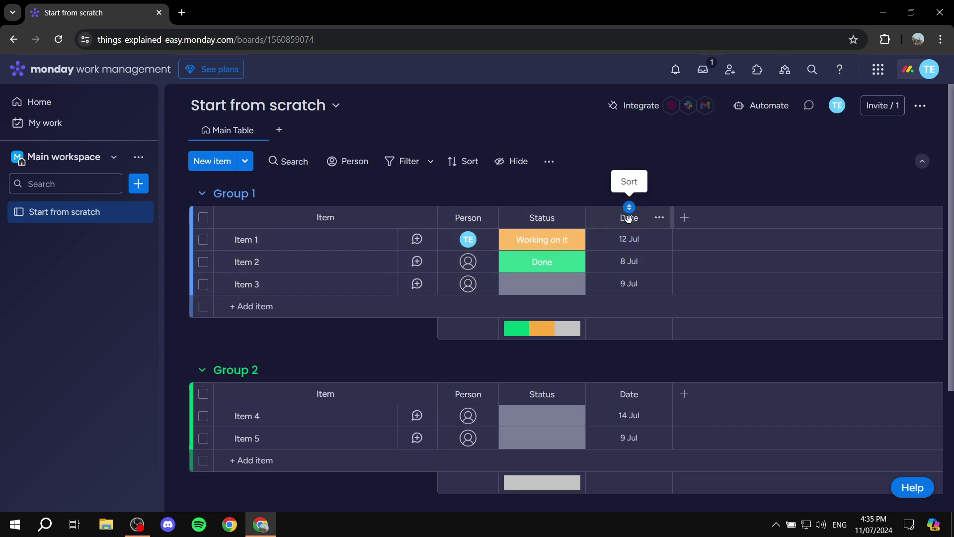
Add a Timeline column and a Numbers column to the board
left_click(686, 218)
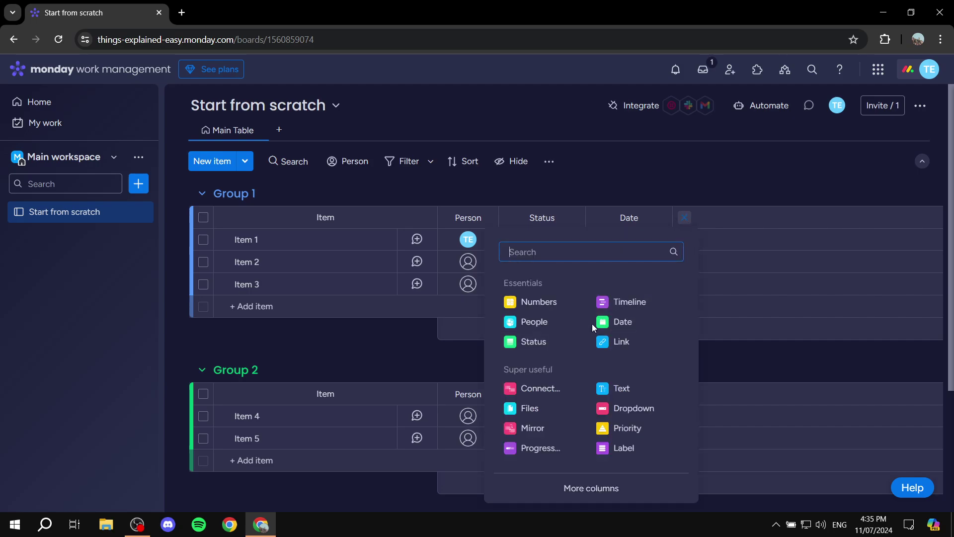
left_click(638, 305)
left_click(770, 218)
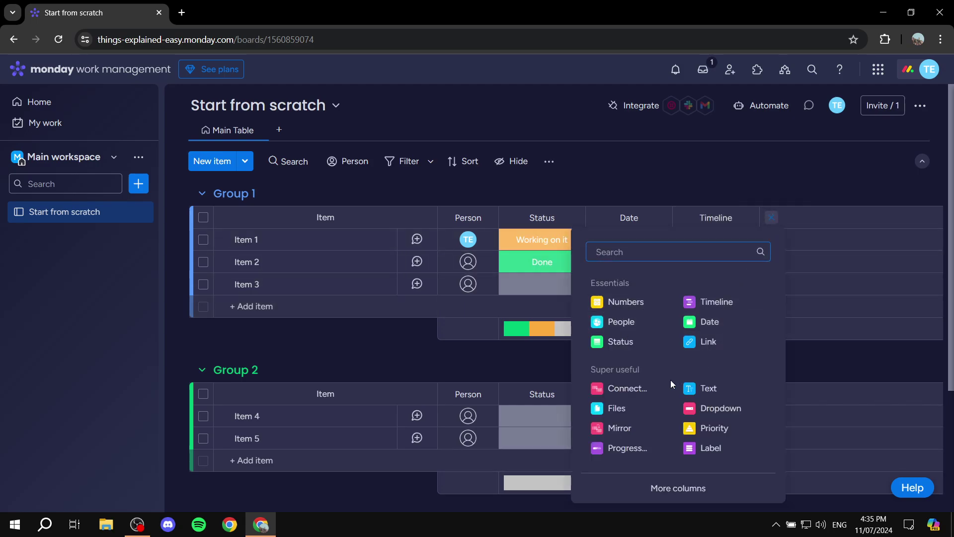
left_click(611, 303)
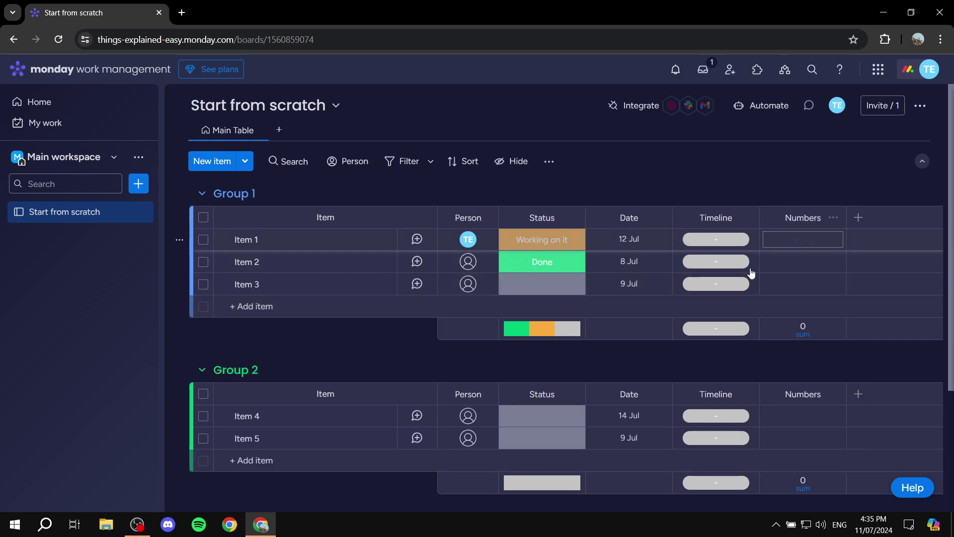
scroll(695, 318, "down", 3)
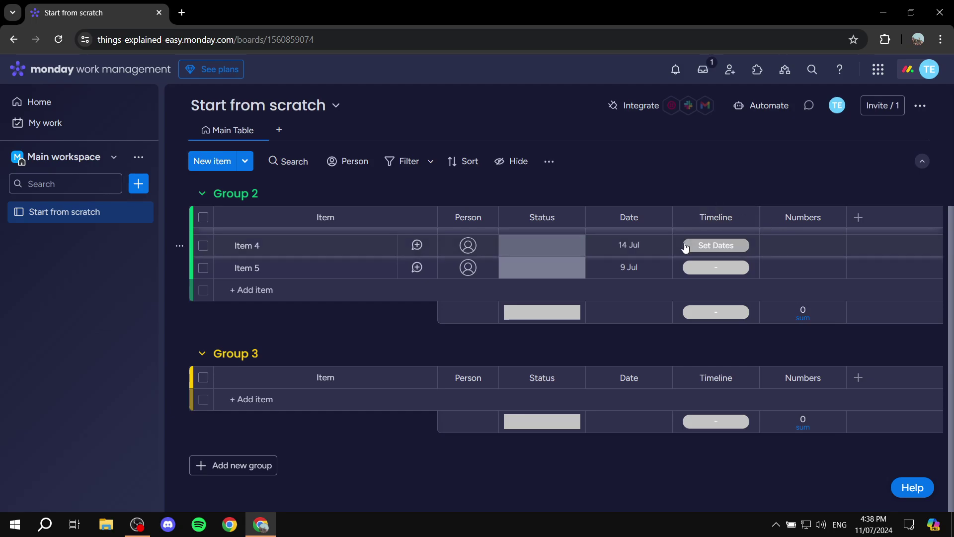
scroll(686, 249, "up", 3)
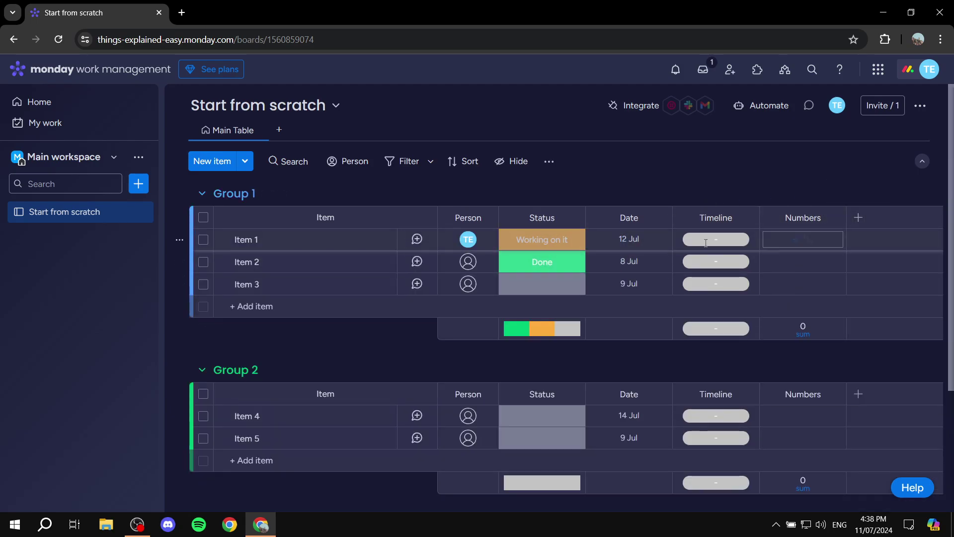
scroll(376, 320, "down", 3)
left_click(300, 398)
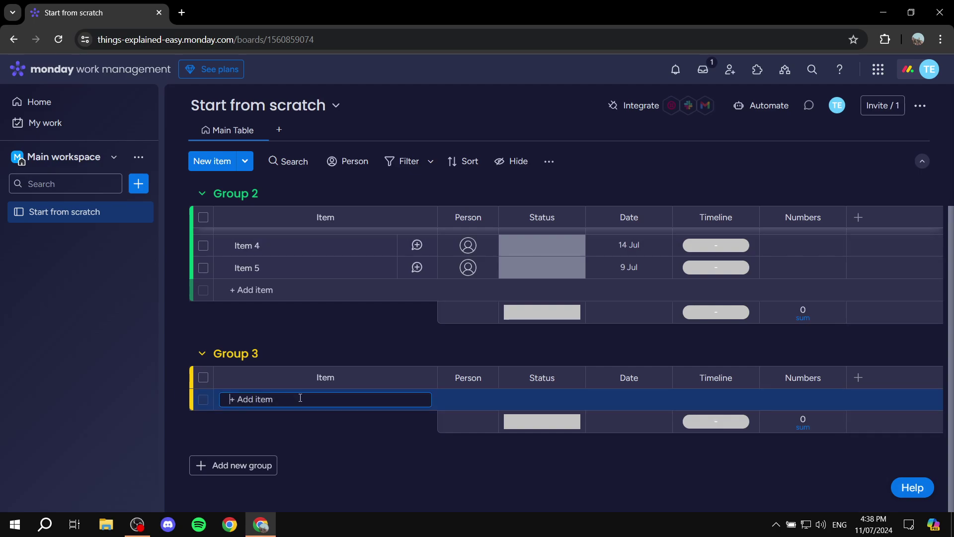
Add 'Script writing' and 'Video editing' as items in Group 3
type("Scr")
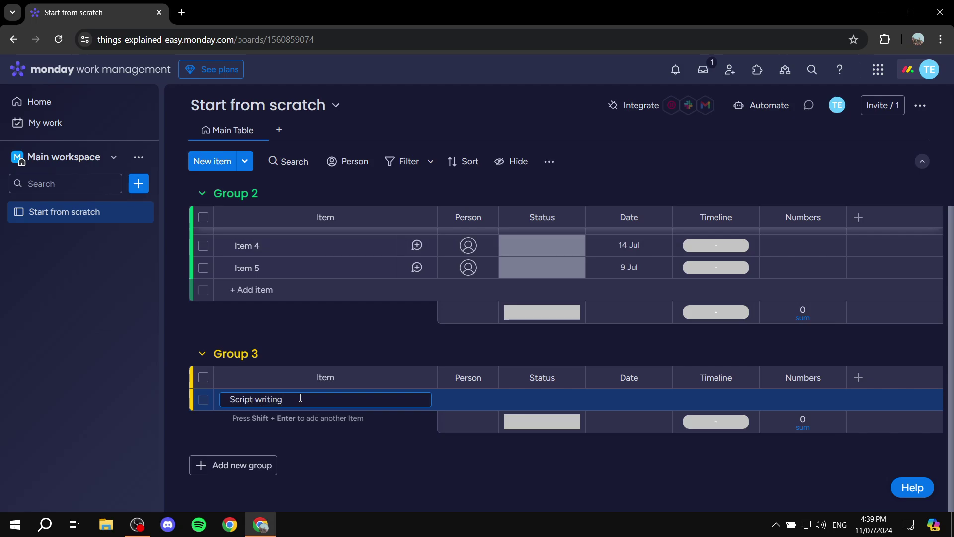
type("ipt writing")
key("Return")
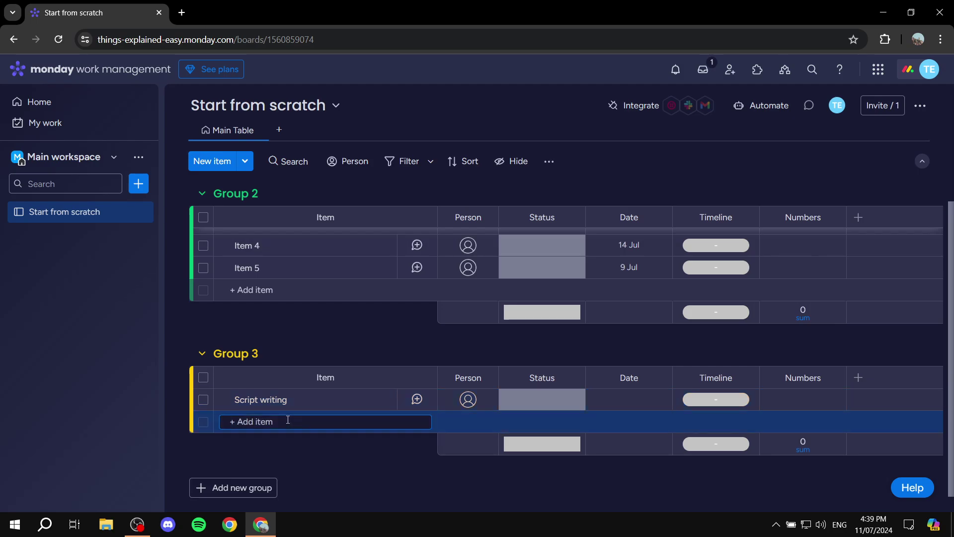
type("Vide")
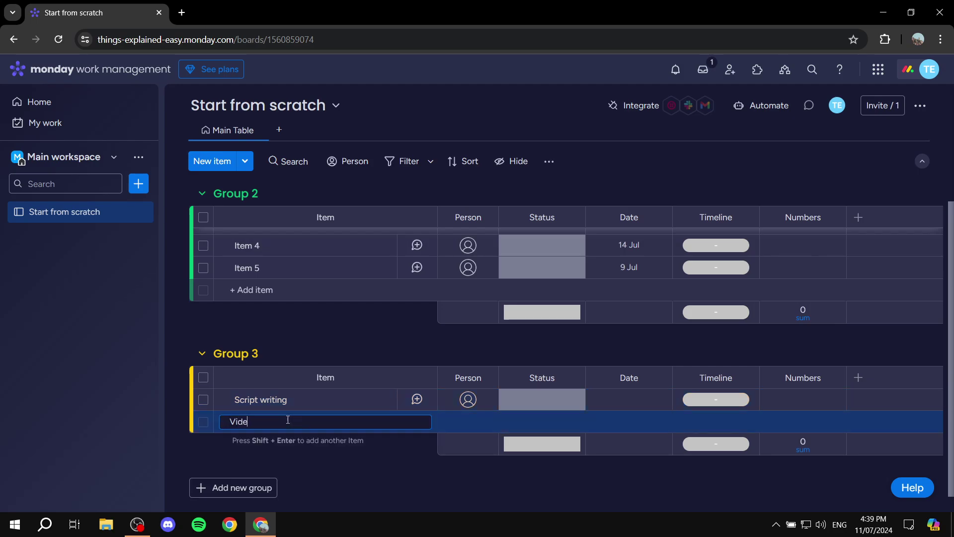
type("o editing")
key("Return")
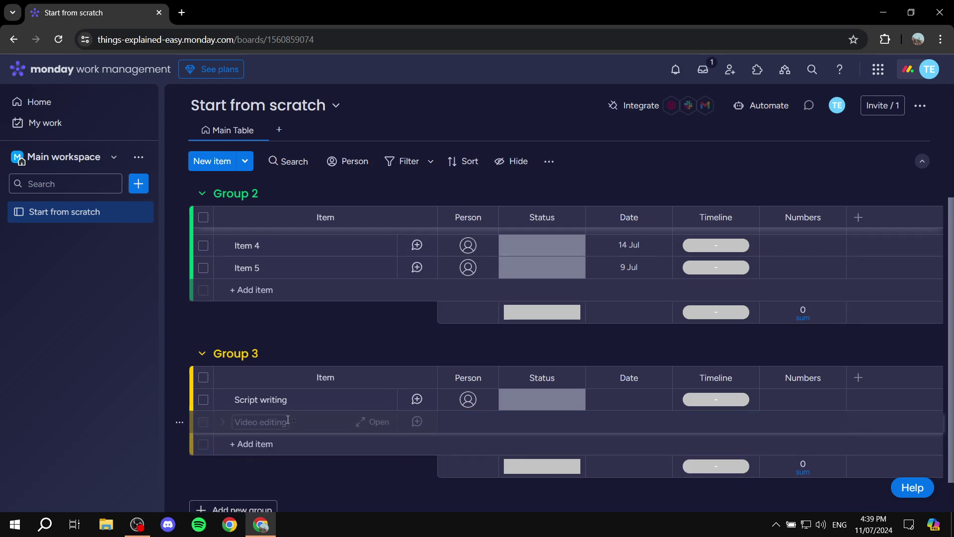
scroll(547, 333, "up", 3)
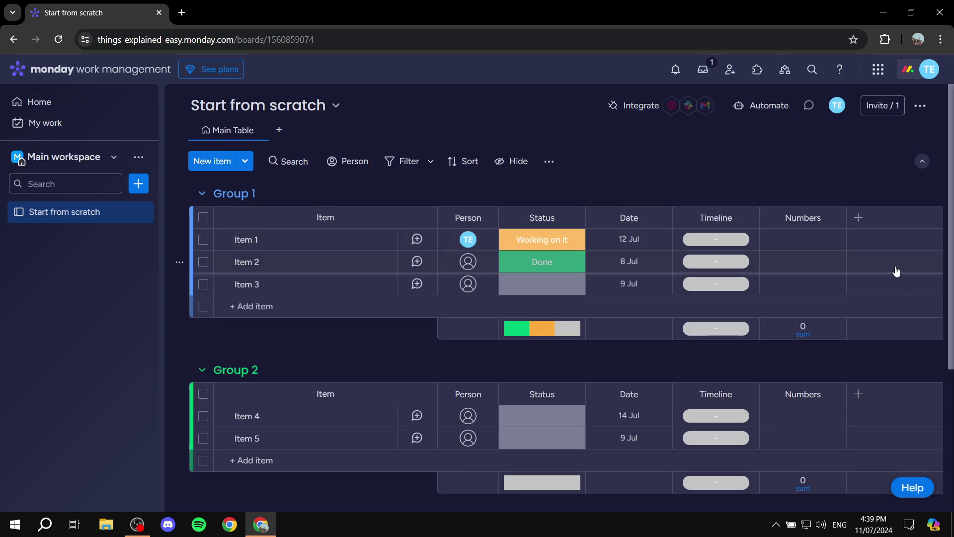
left_click(833, 218)
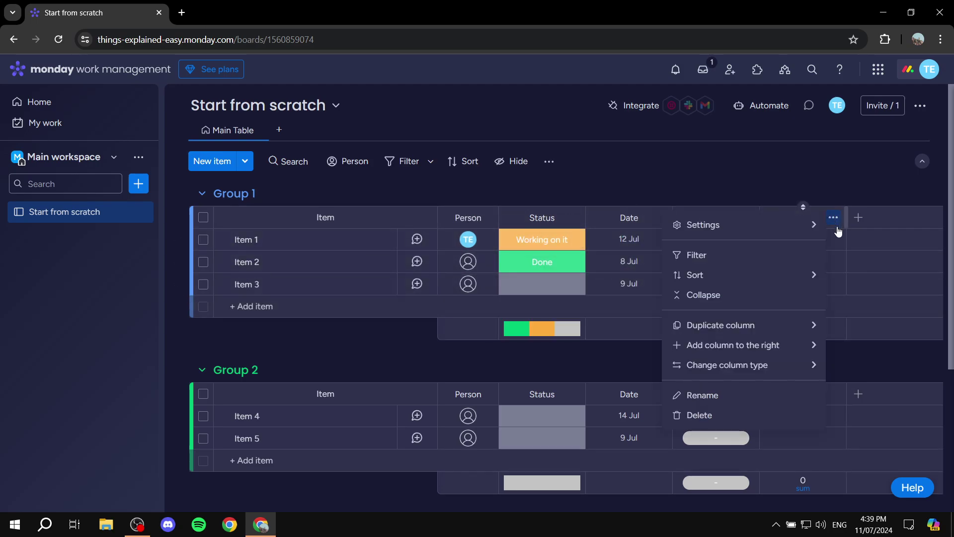
left_click(724, 415)
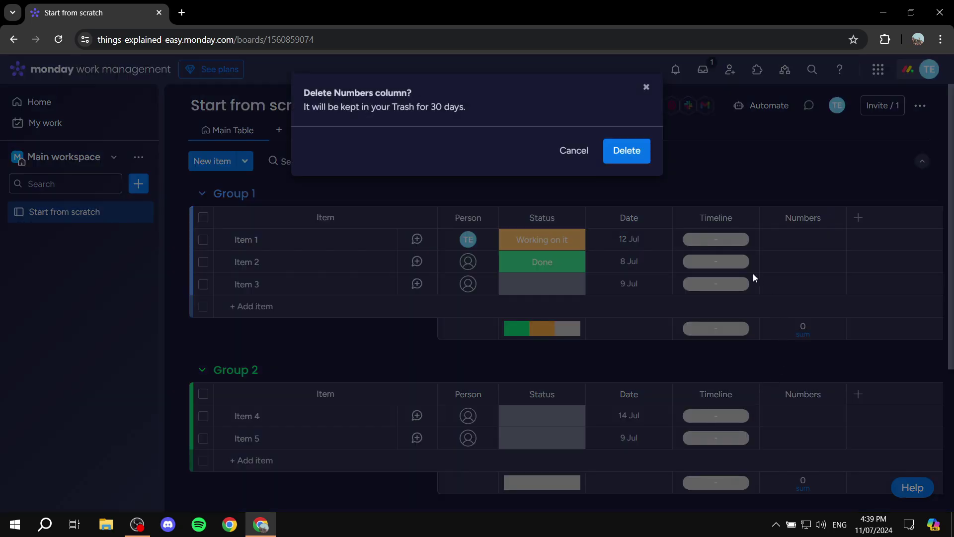
left_click(626, 151)
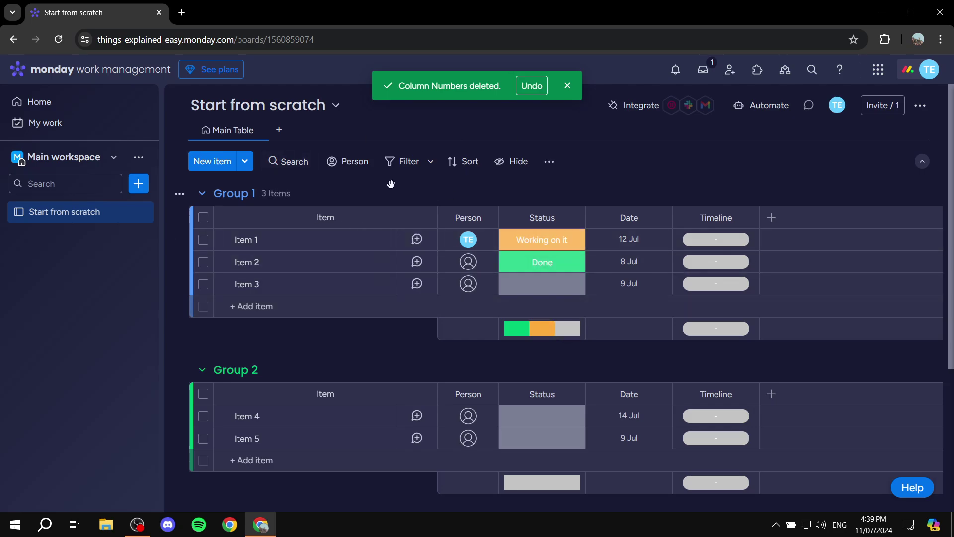
scroll(616, 243, "down", 1)
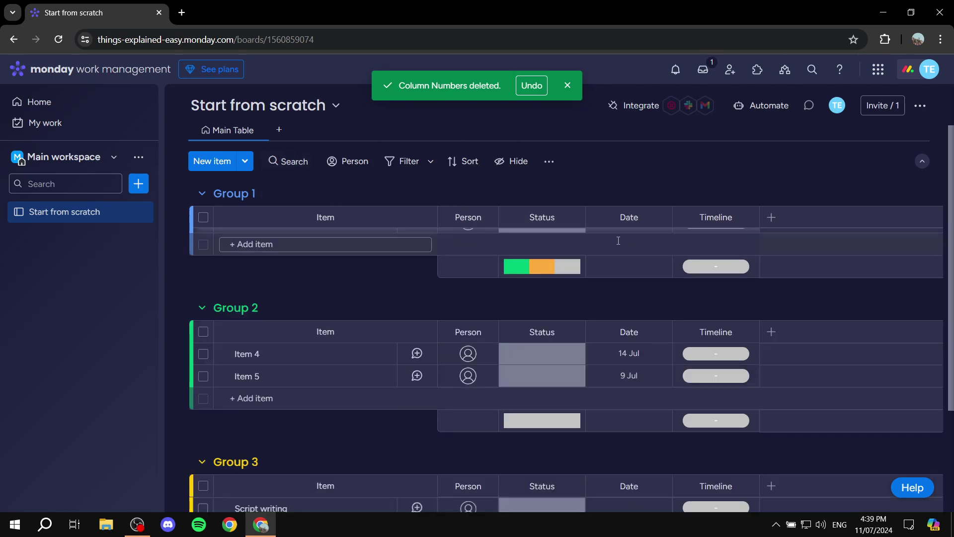
scroll(618, 240, "up", 1)
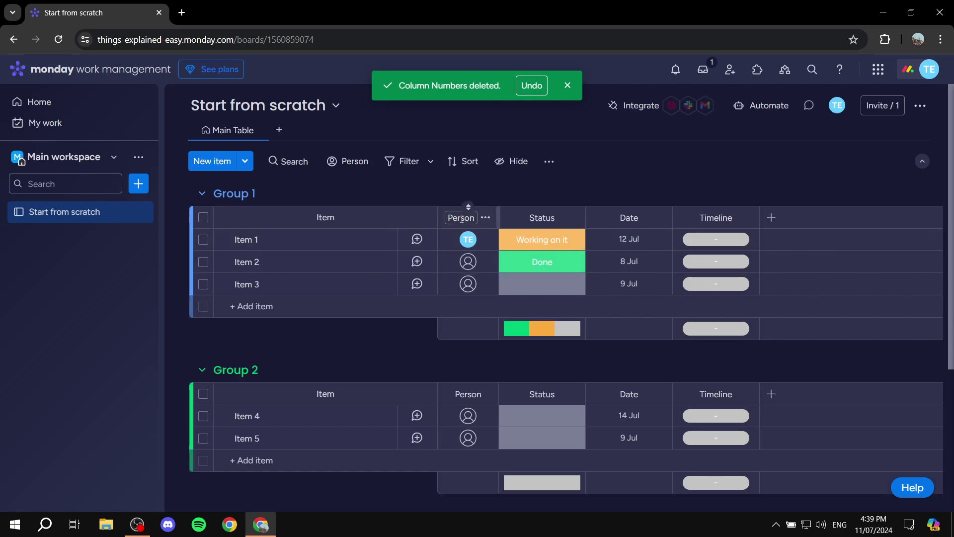
Assign Item 2, Item 3 and Video editing to the same owner as Item 1
left_click(467, 262)
left_click(433, 348)
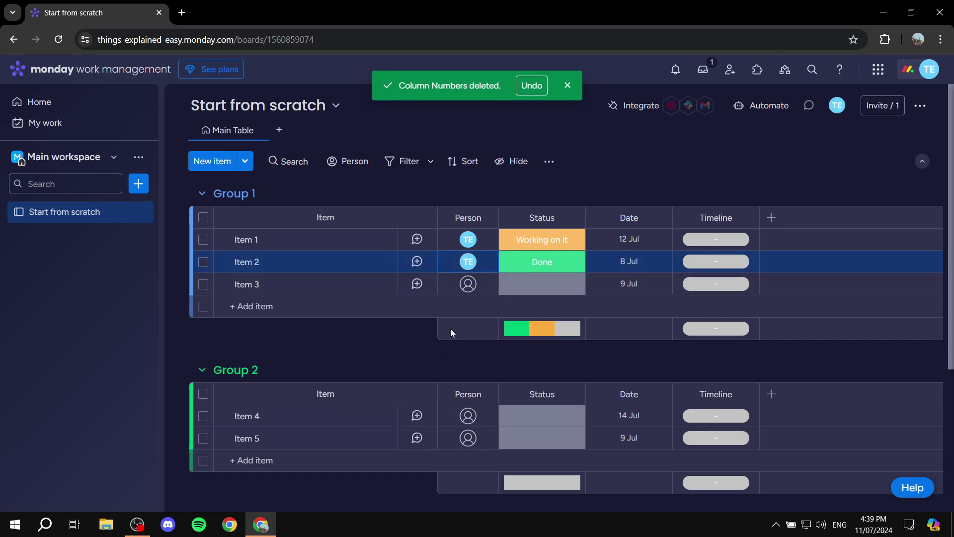
left_click(446, 282)
left_click(447, 368)
scroll(446, 377, "down", 3)
scroll(445, 372, "down", 1)
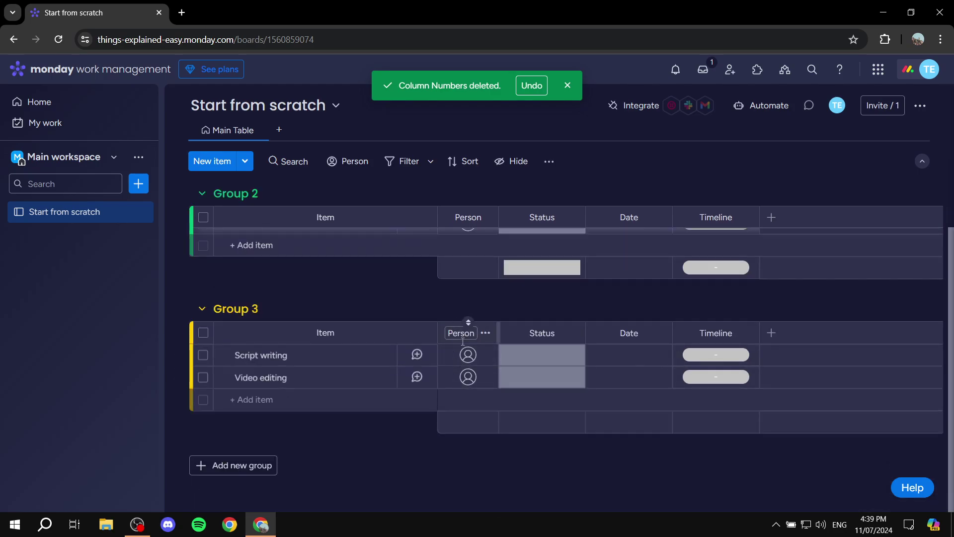
left_click(467, 376)
left_click(456, 286)
scroll(491, 302, "up", 5)
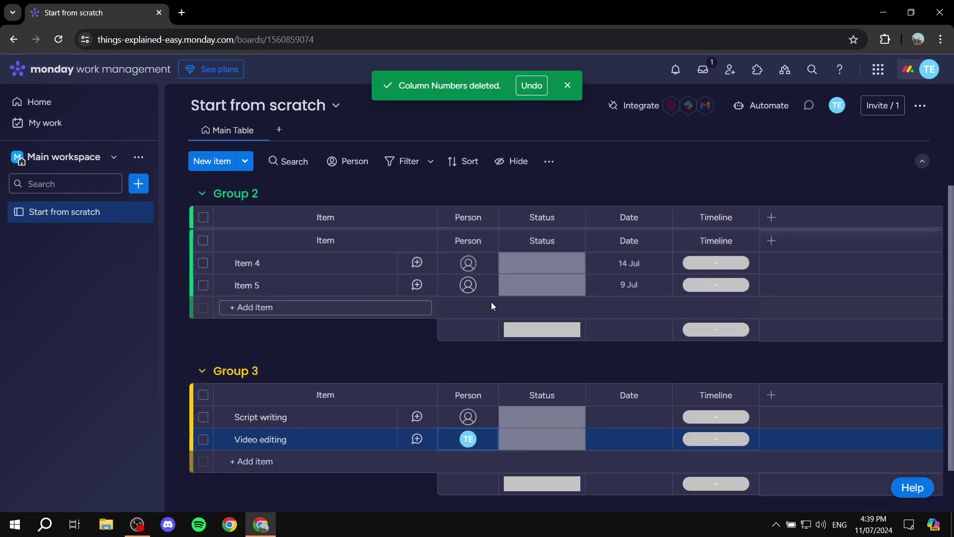
Rename the Date column to 'Due Date'
left_click(638, 222)
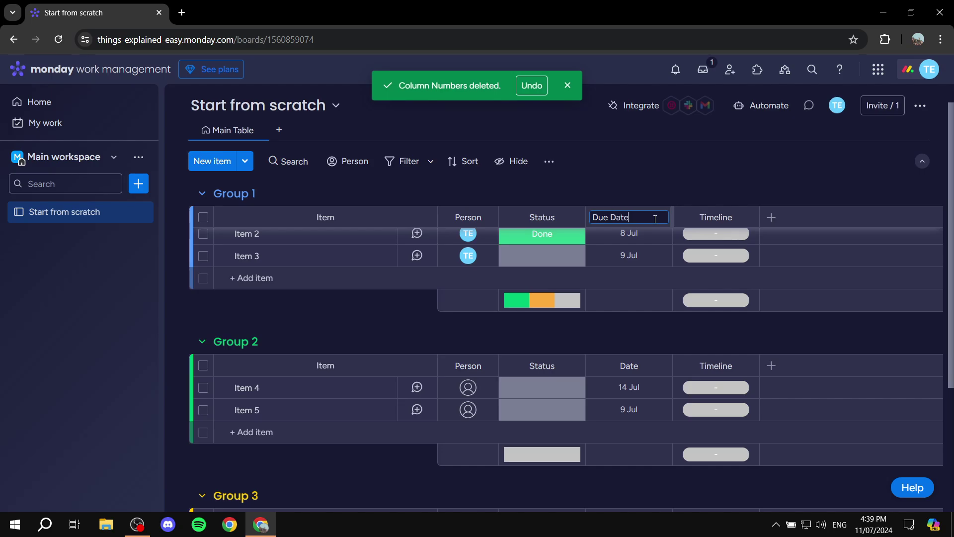
key("Return")
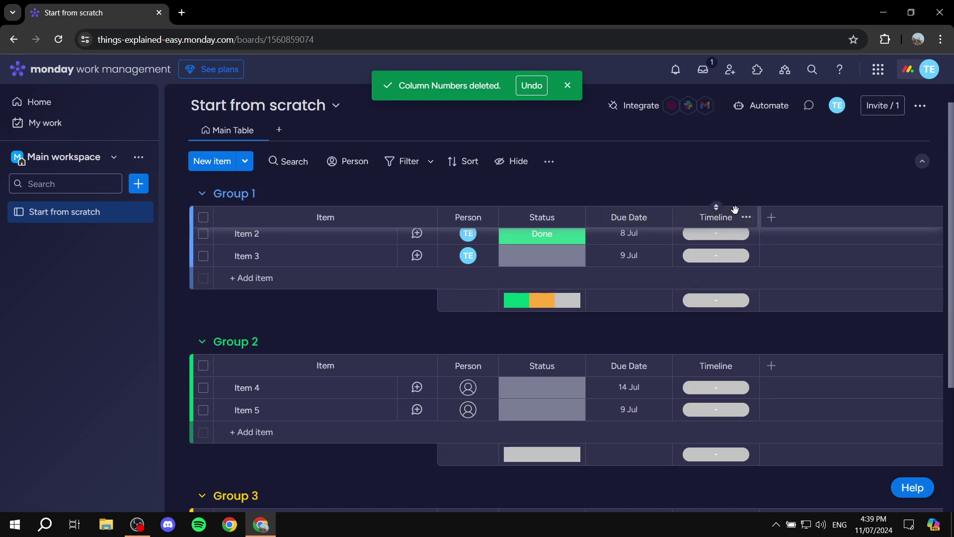
scroll(644, 362, "down", 3)
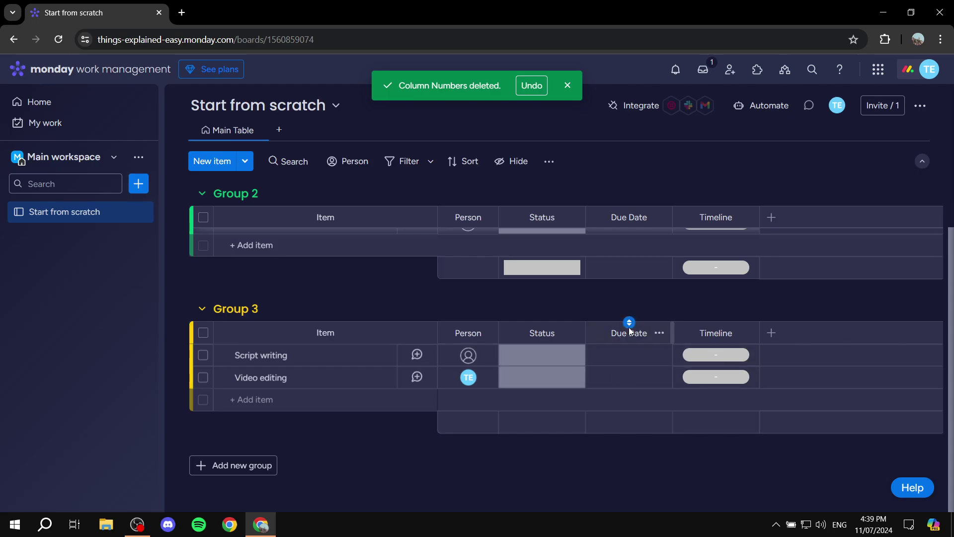
scroll(630, 326, "up", 4)
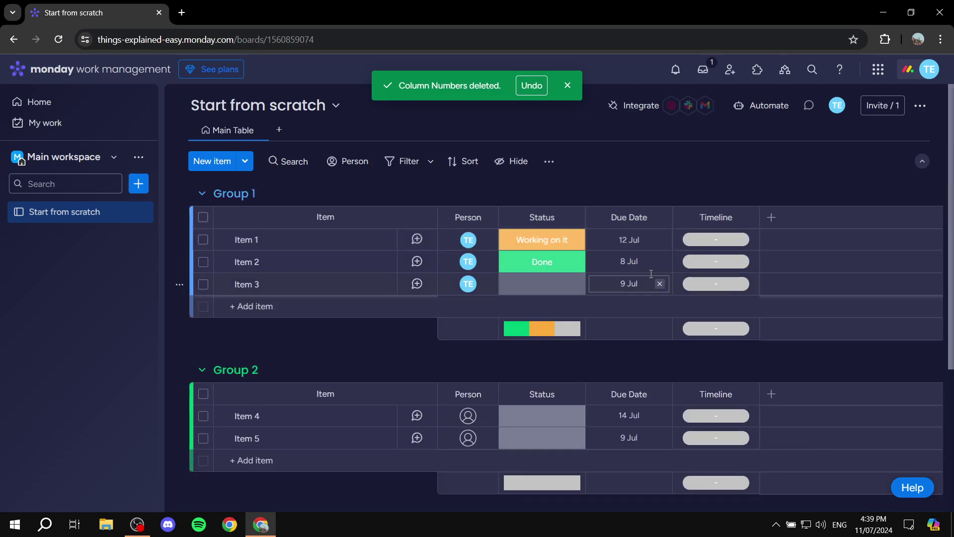
Keep Item 1 due 12 Jul, set Item 2 to 15 Jul, Item 3 to 16 Jul and Working on it
left_click(640, 244)
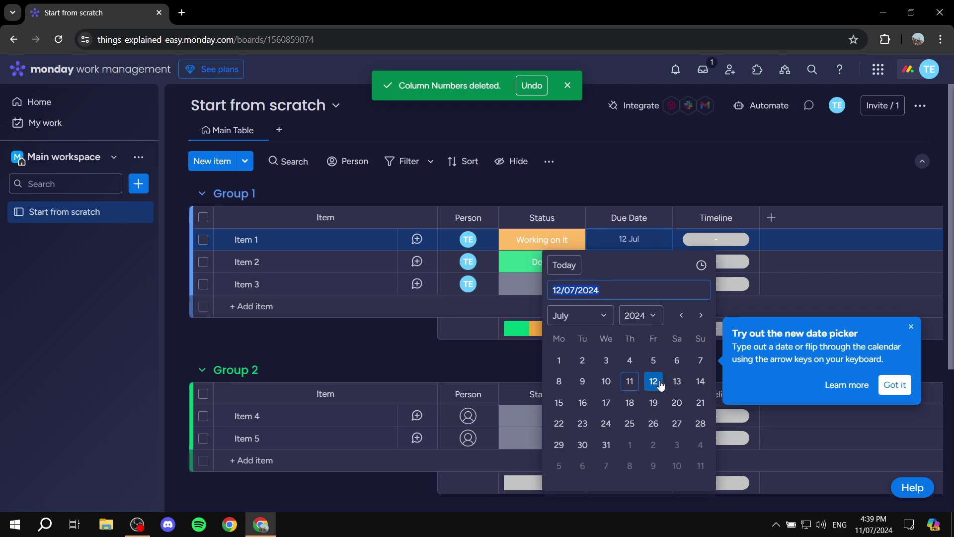
left_click(653, 381)
left_click(646, 261)
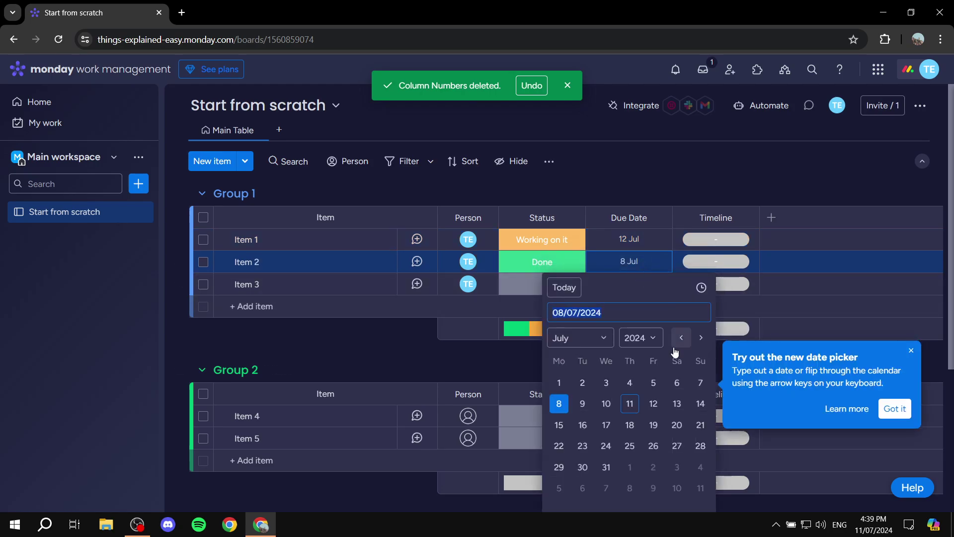
left_click(559, 424)
left_click(643, 287)
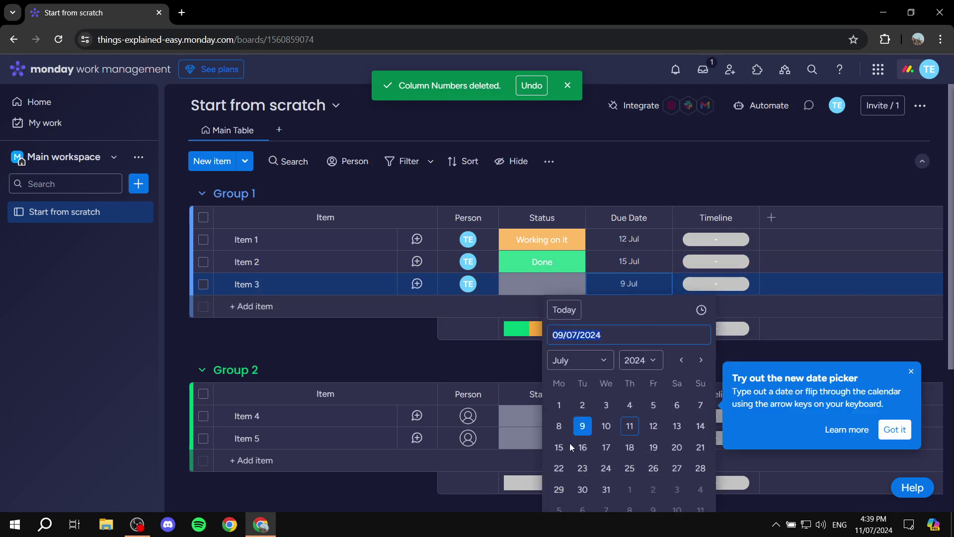
left_click(581, 449)
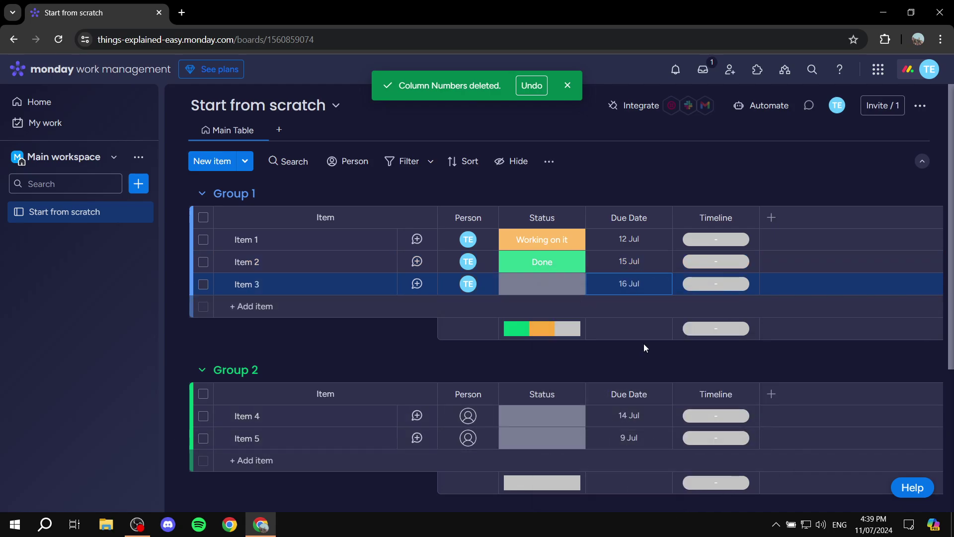
left_click(562, 283)
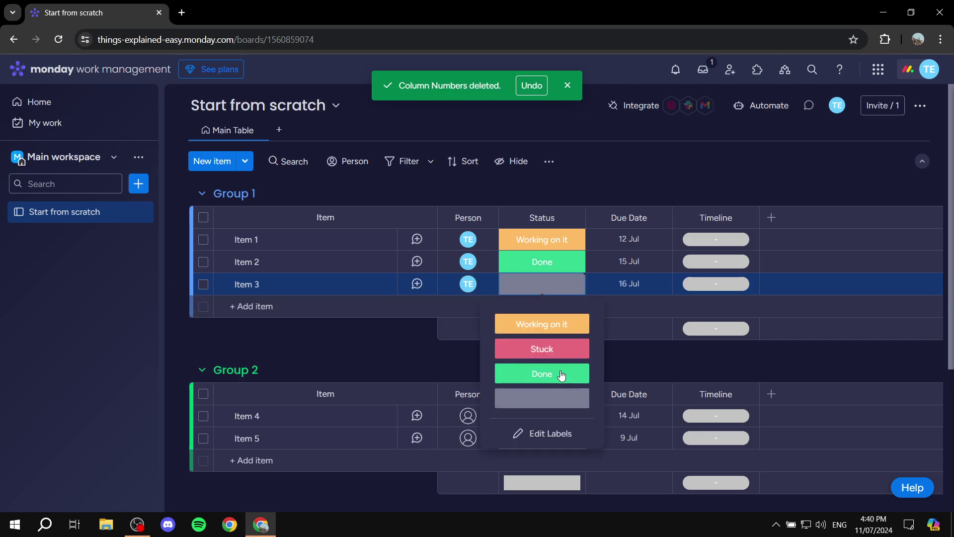
left_click(557, 323)
scroll(636, 323, "down", 2)
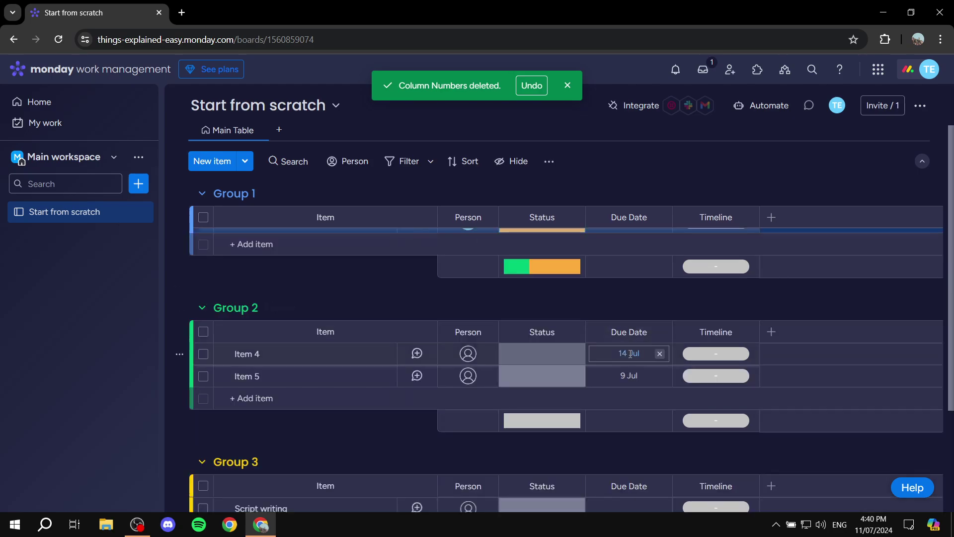
Set Items 4 and 5 due 15 Jul, and Script writing and Video editing due 17 Jul
left_click(641, 352)
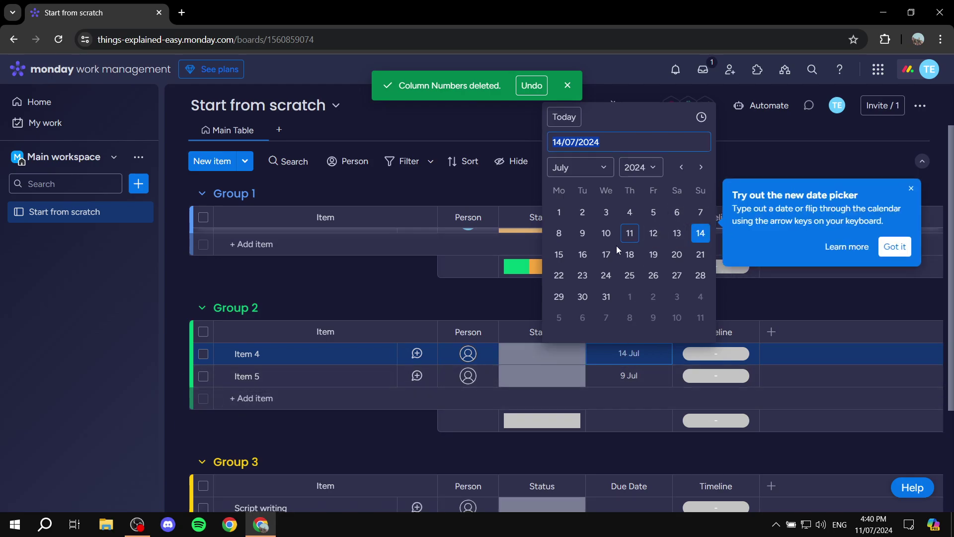
left_click(559, 254)
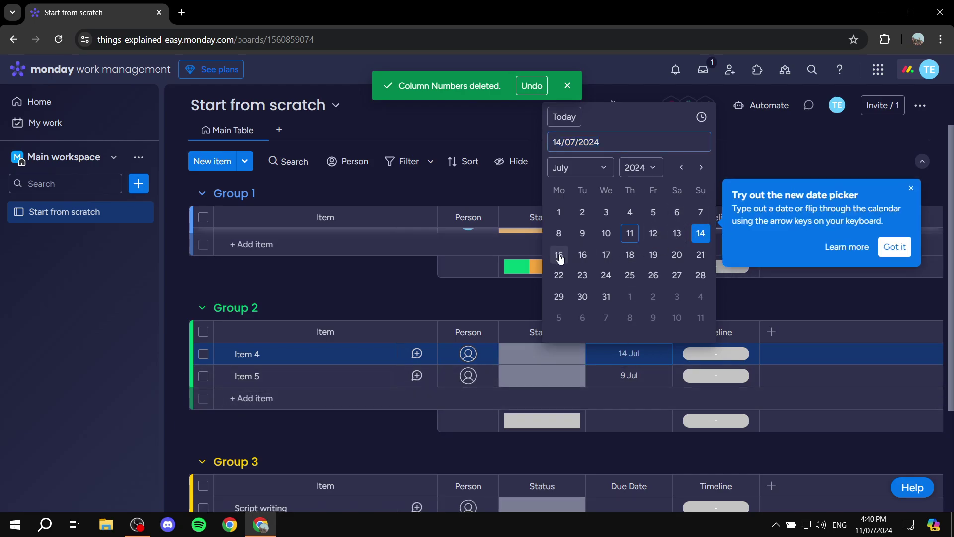
left_click(622, 375)
left_click(559, 276)
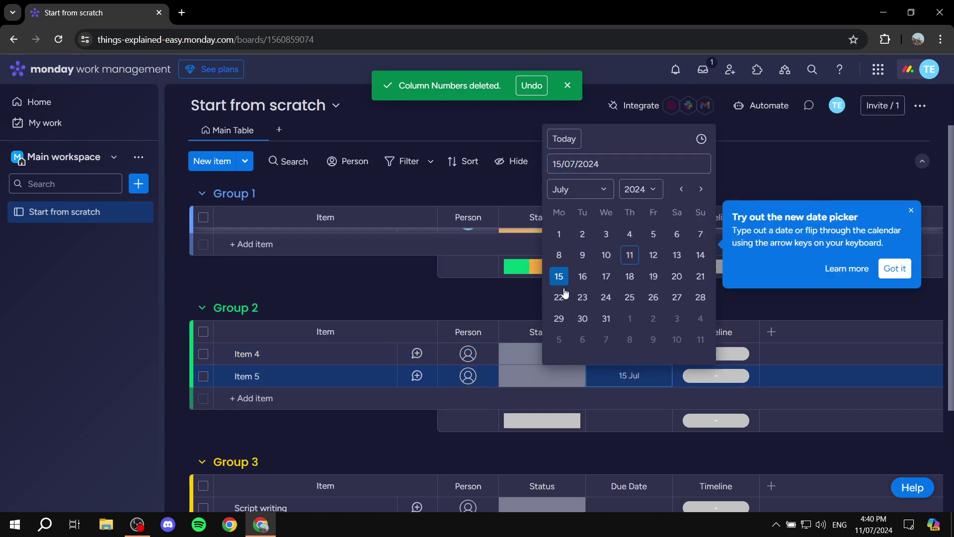
scroll(598, 366, "down", 3)
scroll(580, 308, "up", 3)
scroll(602, 326, "down", 3)
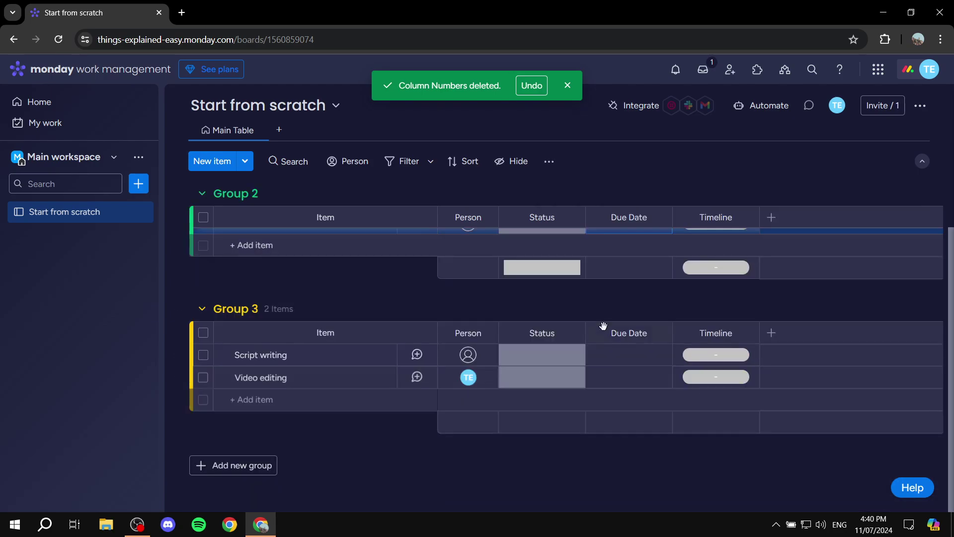
left_click(621, 354)
left_click(606, 255)
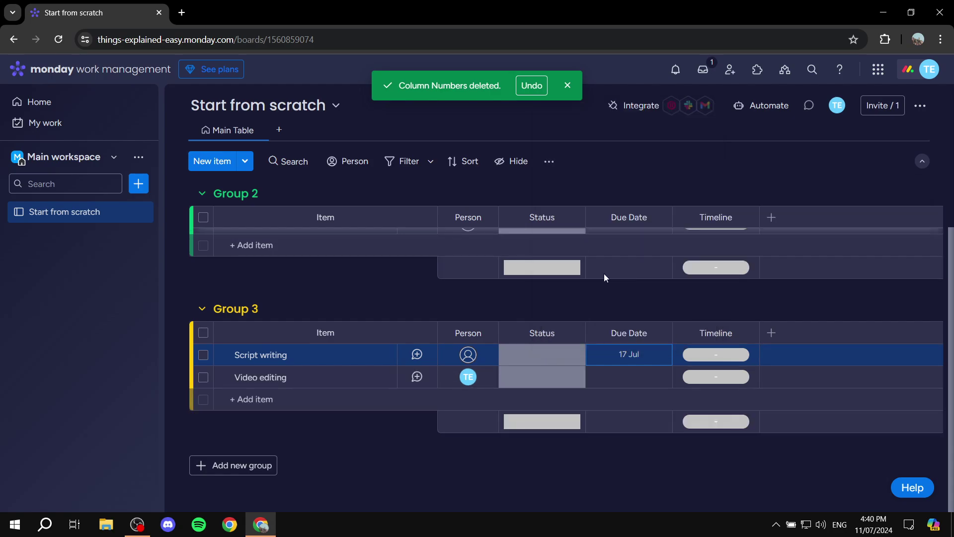
left_click(622, 376)
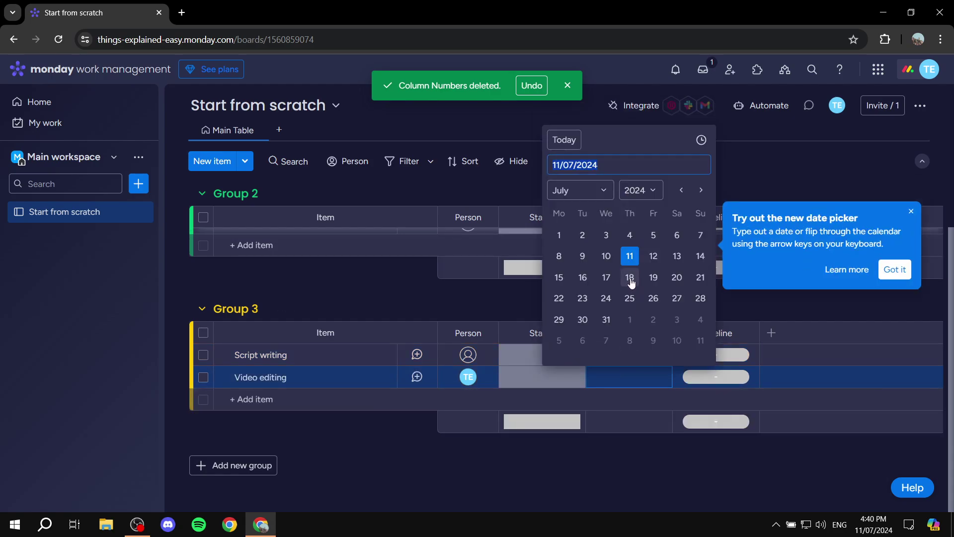
left_click(607, 278)
scroll(684, 345, "up", 2)
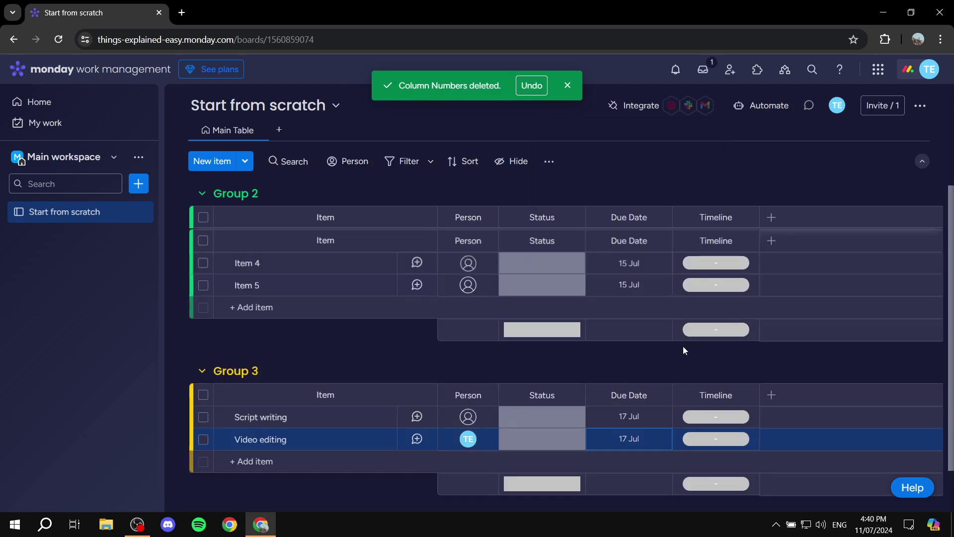
Mark Script writing and Video editing as Working on it
left_click(562, 422)
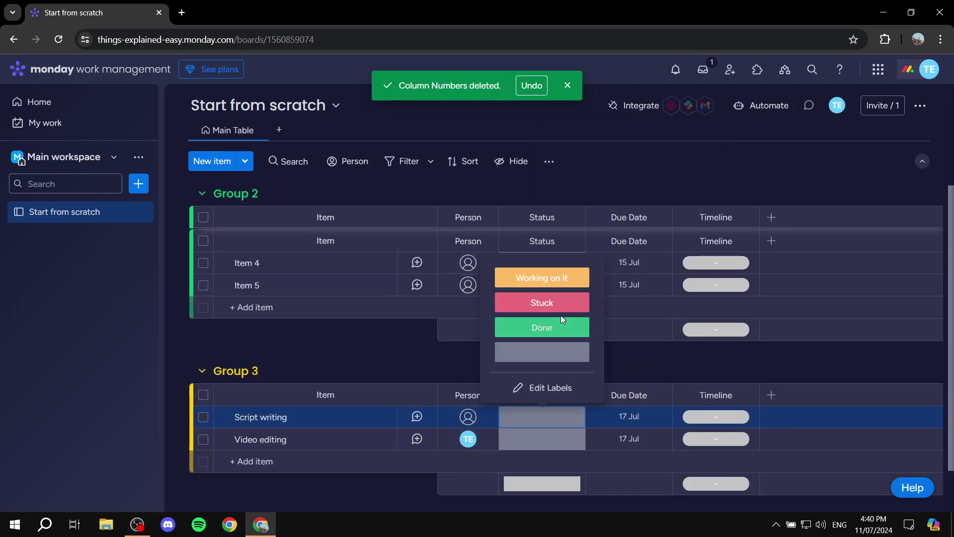
left_click(556, 288)
left_click(544, 439)
left_click(551, 301)
scroll(551, 305, "up", 2)
Mark Items 4 and 5 as Working on it and change Video editing to Done
left_click(549, 326)
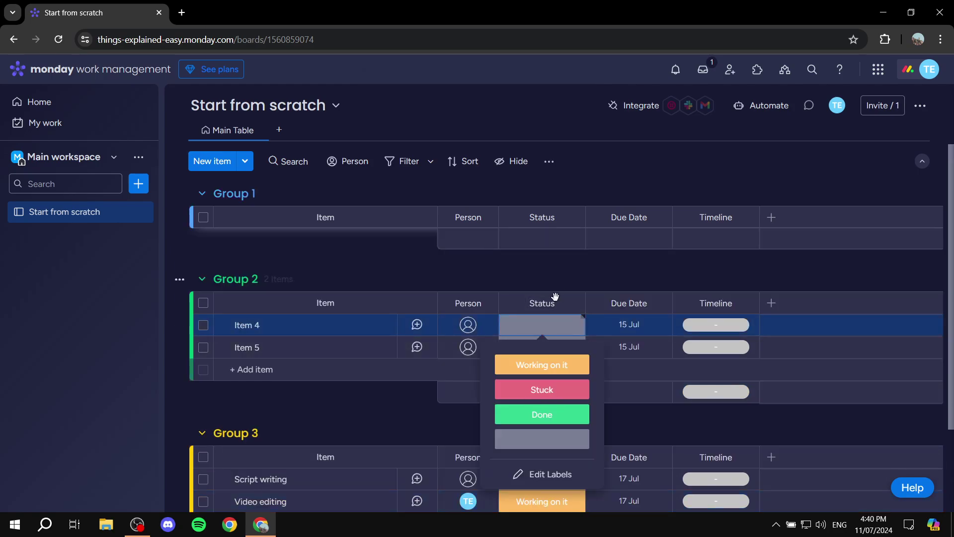
left_click(537, 365)
left_click(544, 348)
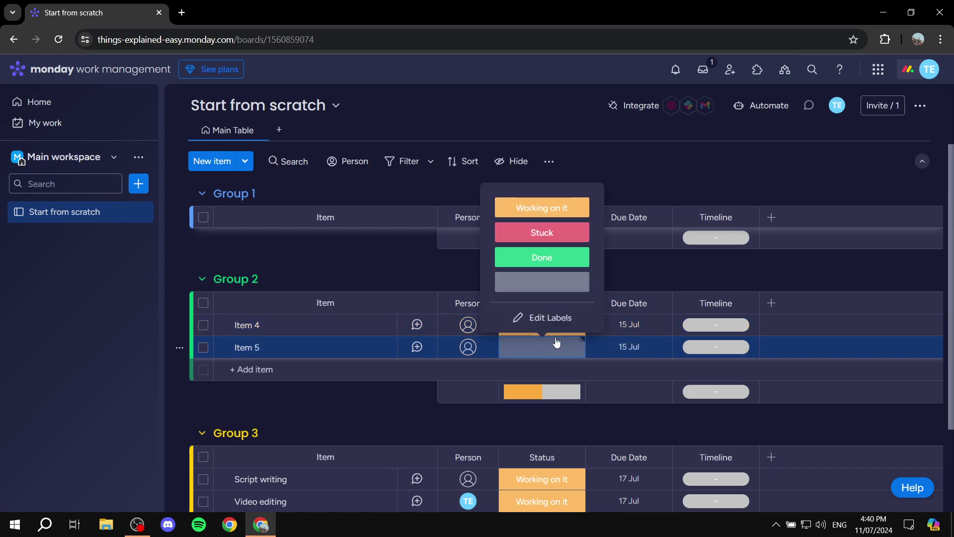
left_click(550, 212)
scroll(545, 338, "down", 3)
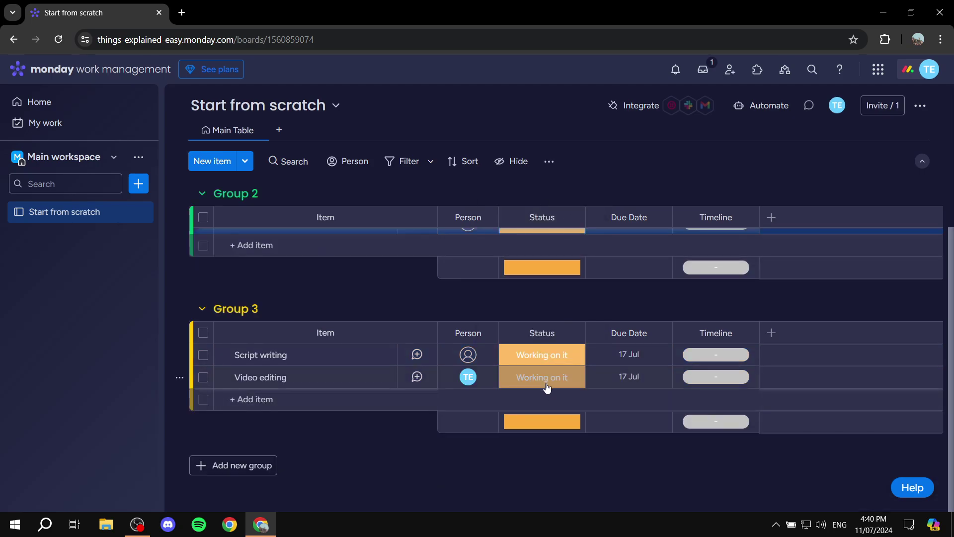
left_click(544, 380)
left_click(538, 286)
scroll(651, 313, "up", 3)
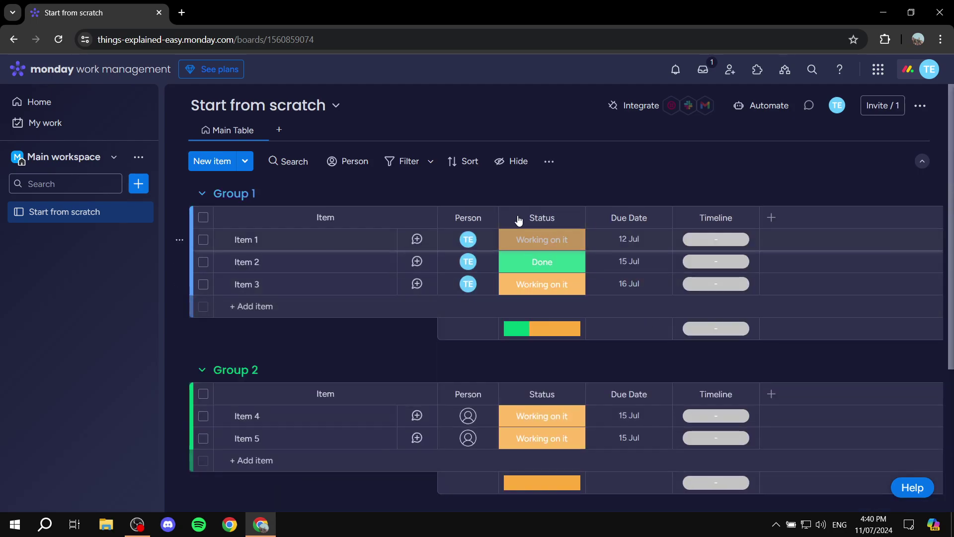
scroll(782, 271, "down", 4)
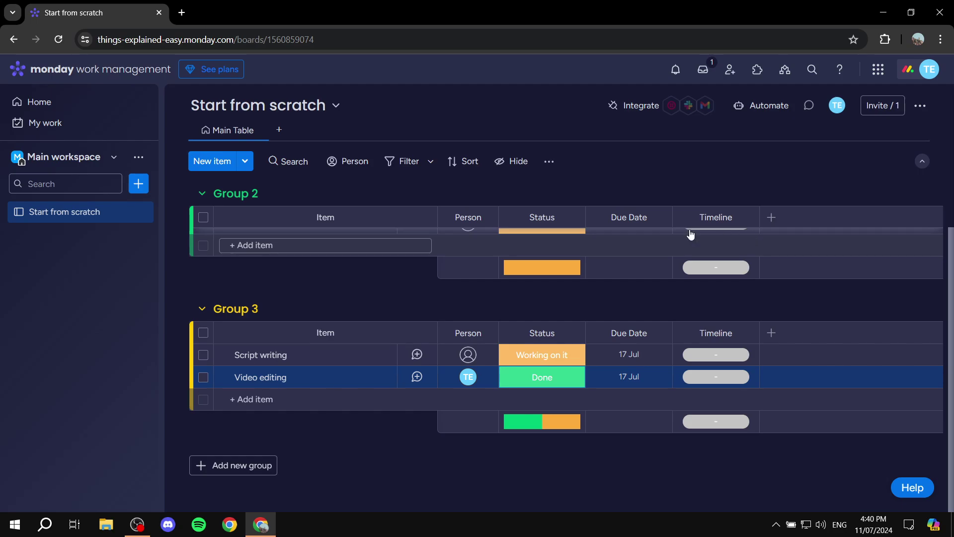
Add a Calendar view, dismiss the new item form, and return to the Main Table
left_click(279, 131)
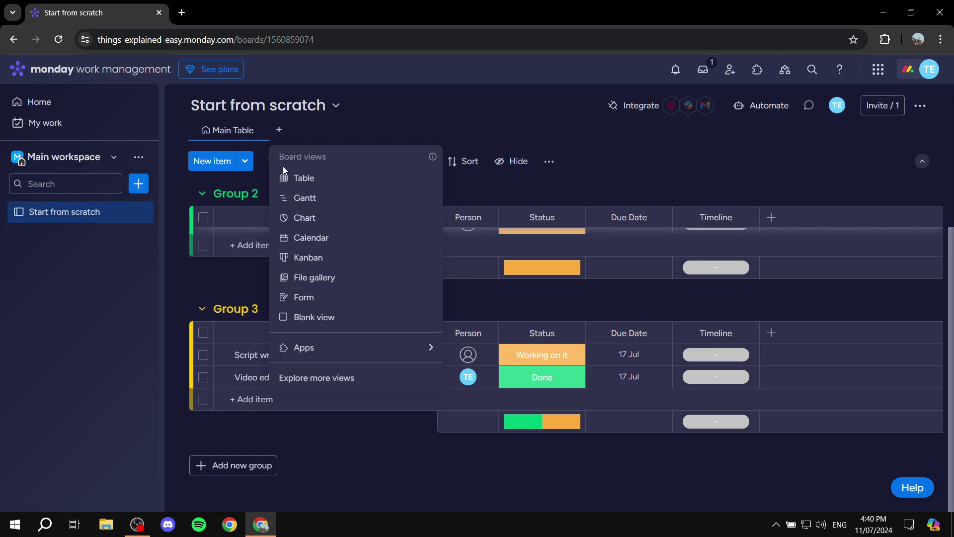
left_click(348, 245)
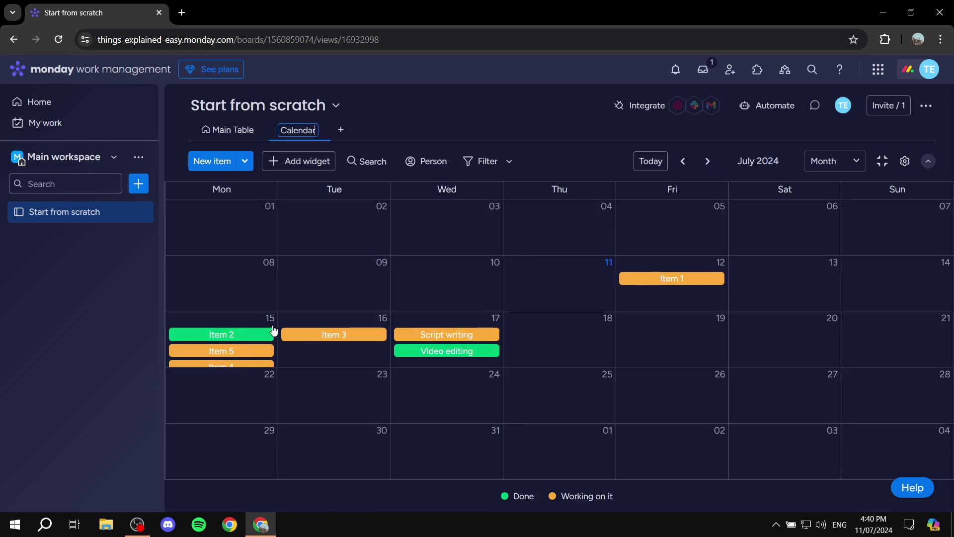
left_click(248, 325)
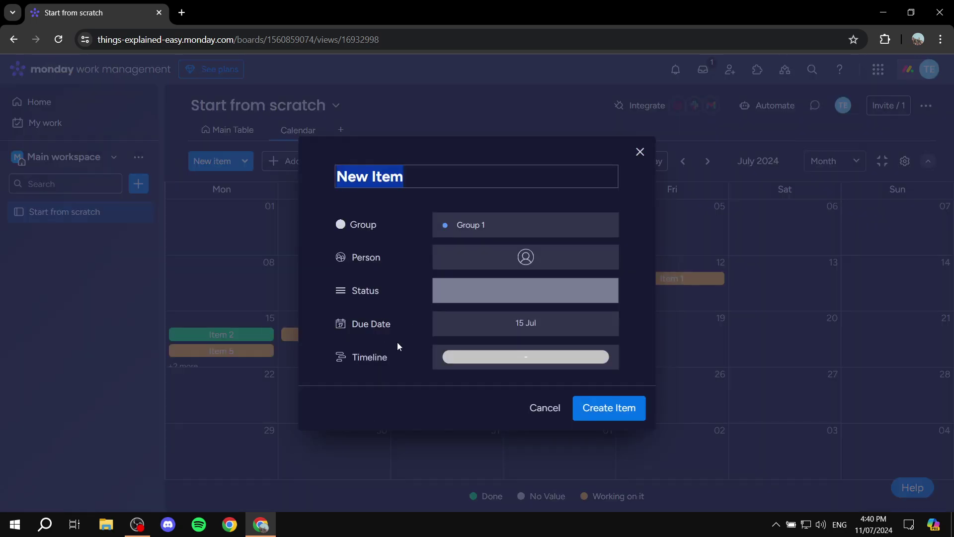
left_click(640, 152)
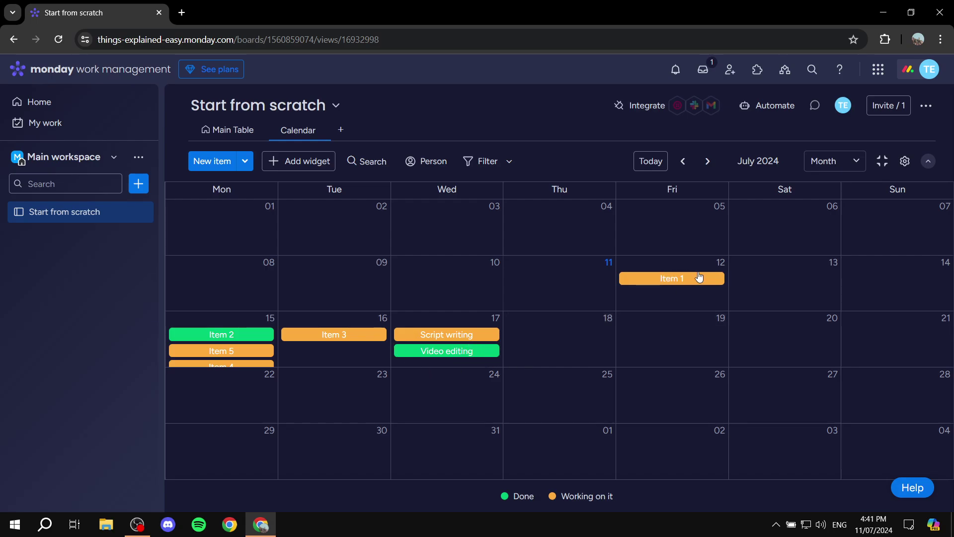
left_click(216, 131)
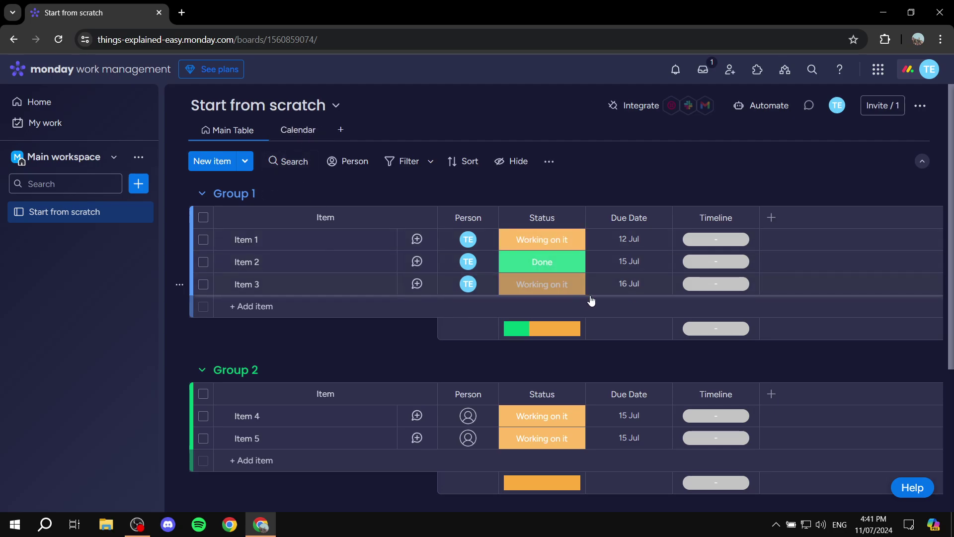
Clear Script writing's due date, give it a 12–19 July timeline, and view the Calendar
scroll(592, 336, "down", 3)
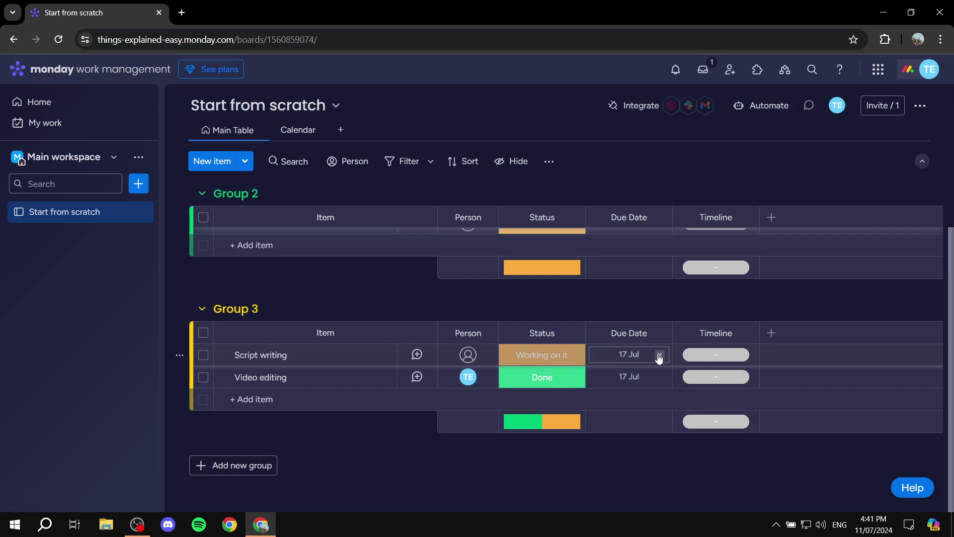
left_click(660, 354)
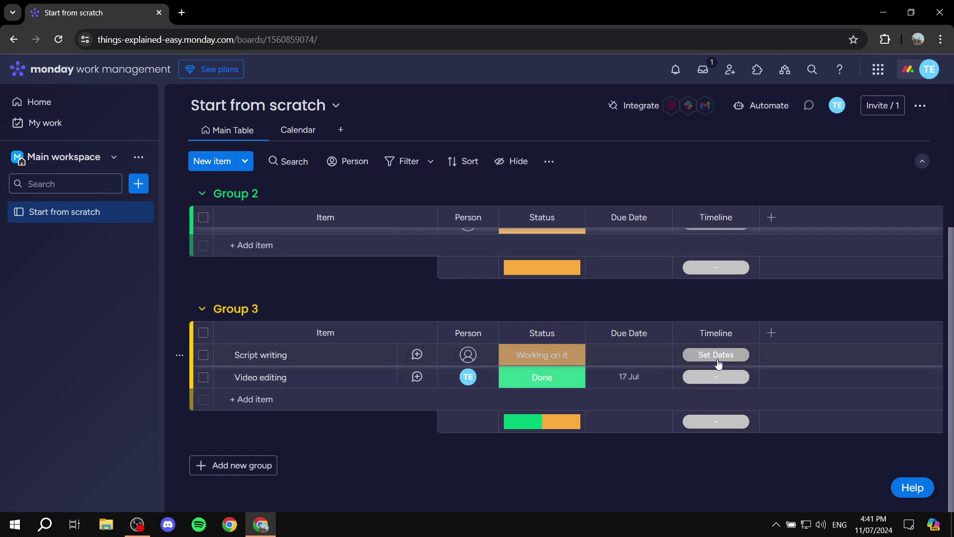
left_click(713, 355)
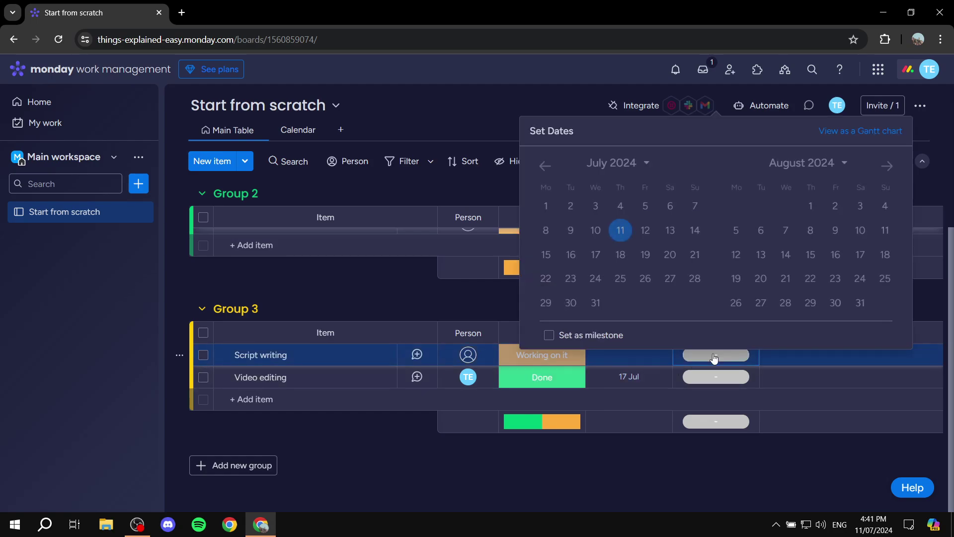
left_click(647, 231)
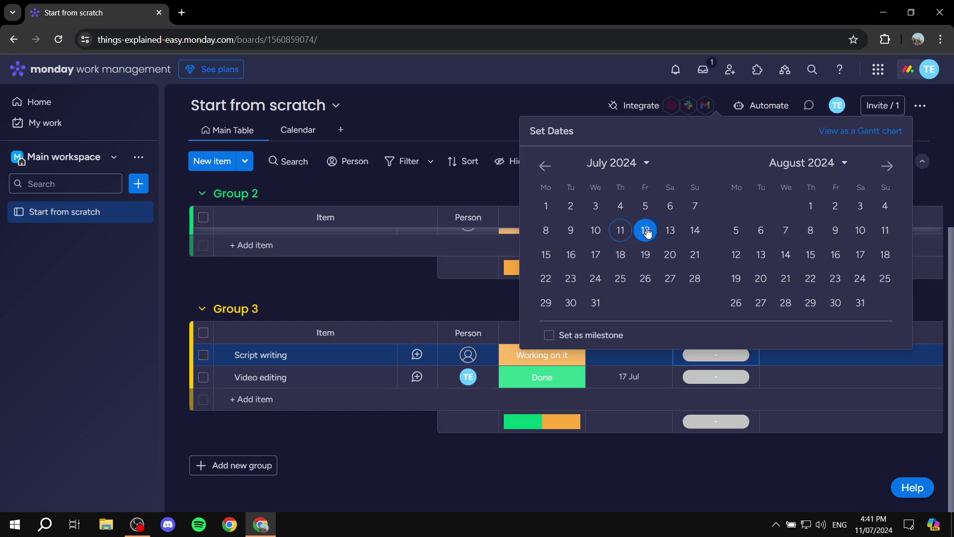
left_click(646, 255)
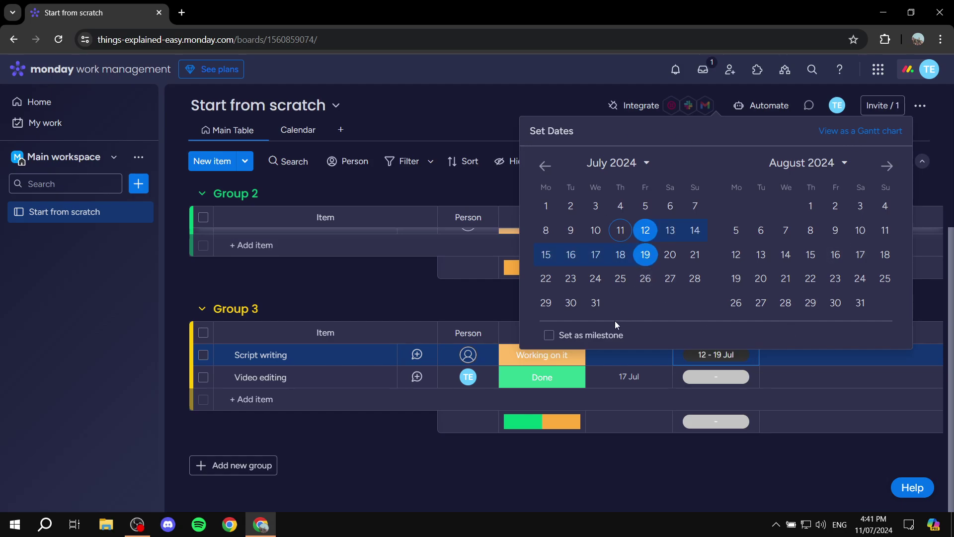
left_click(670, 472)
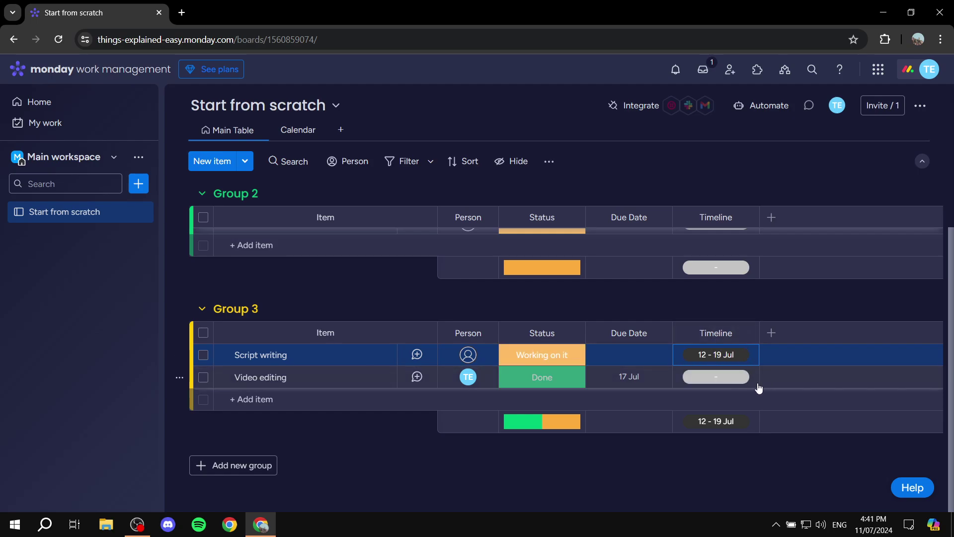
left_click(298, 130)
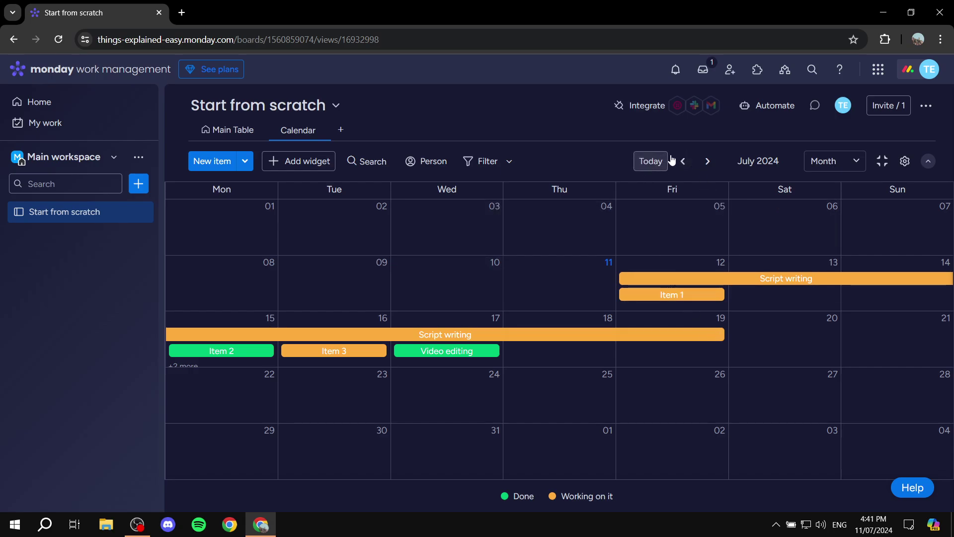
left_click(845, 164)
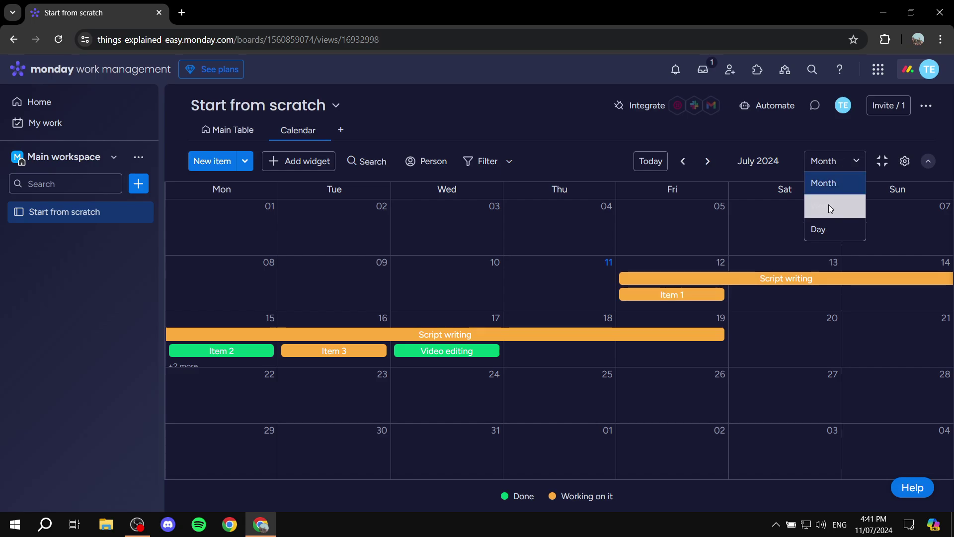
left_click(830, 209)
left_click(831, 169)
left_click(829, 230)
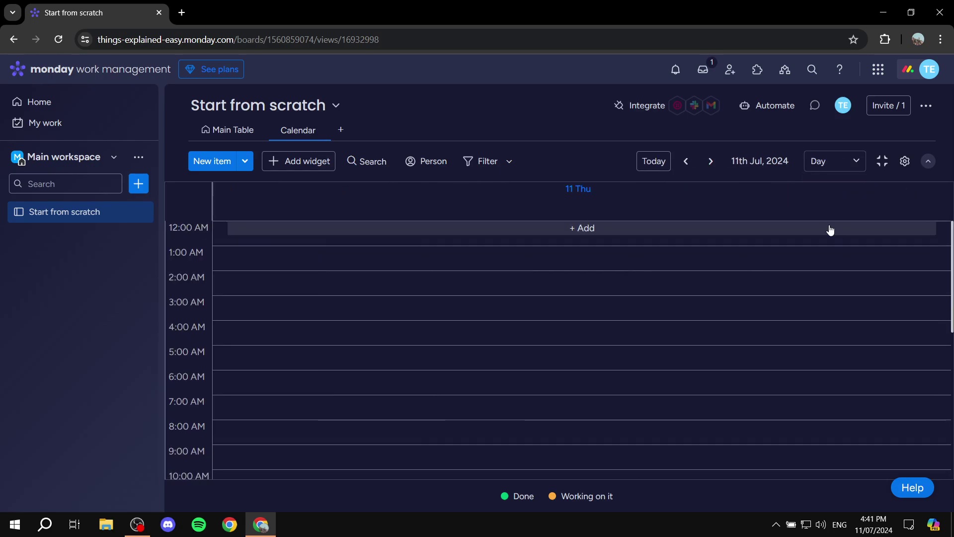
left_click(829, 162)
left_click(826, 183)
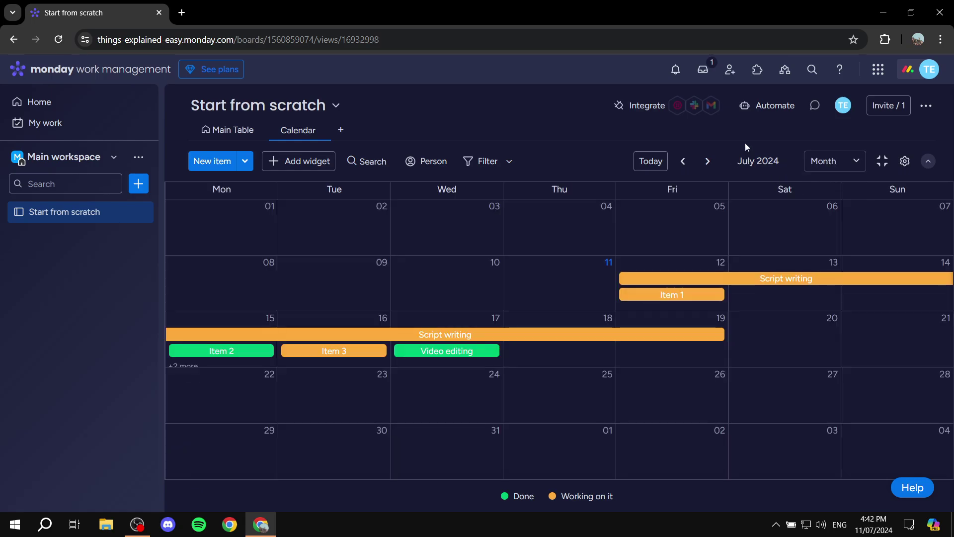
left_click(707, 161)
left_click(706, 164)
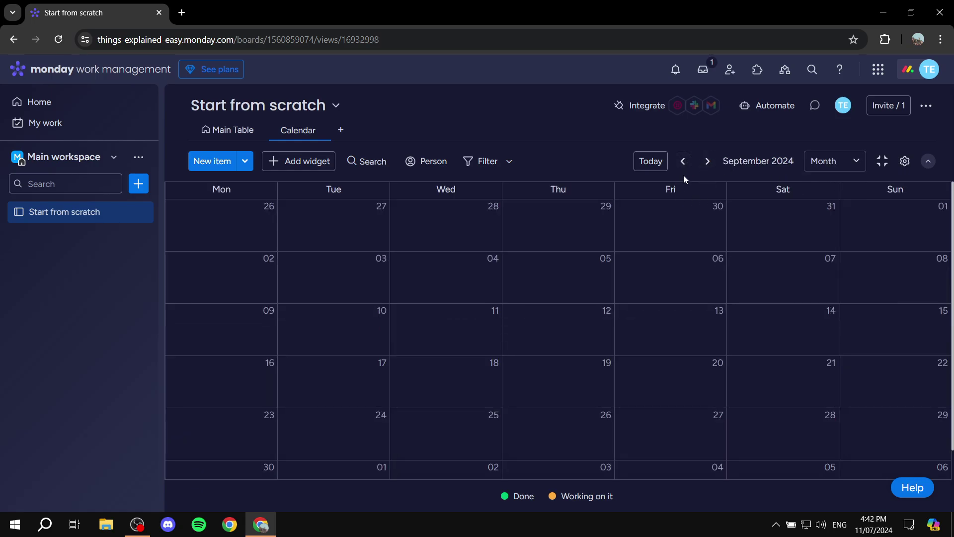
left_click(683, 162)
left_click(683, 162)
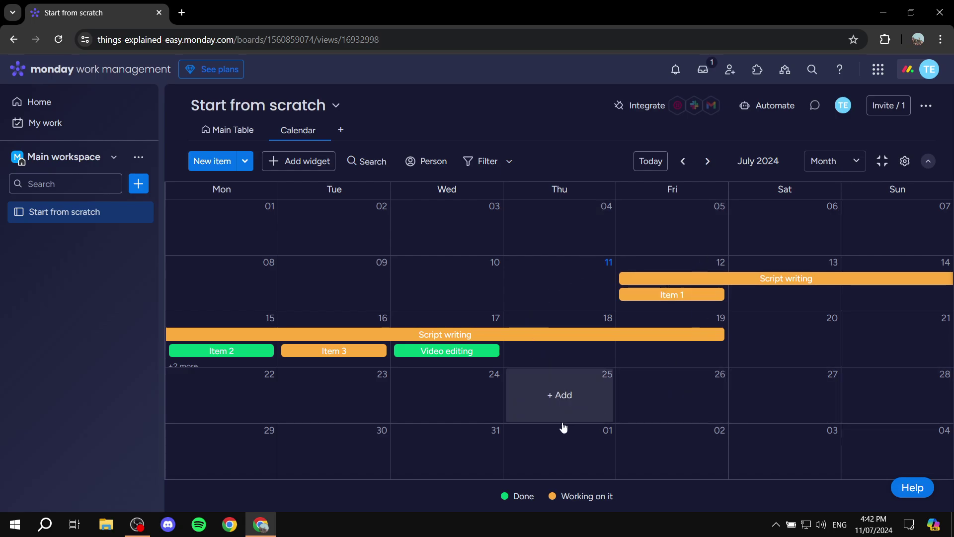
left_click(570, 397)
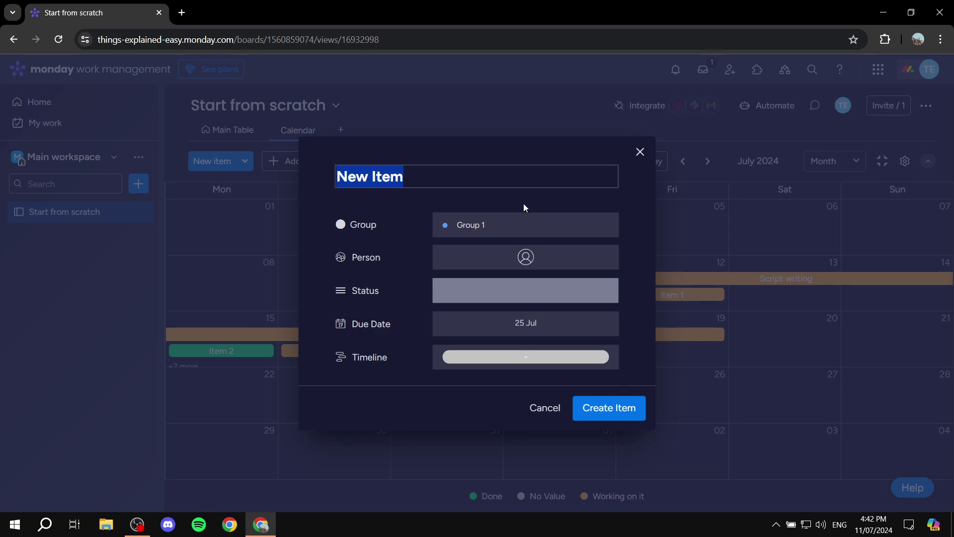
type("Tas")
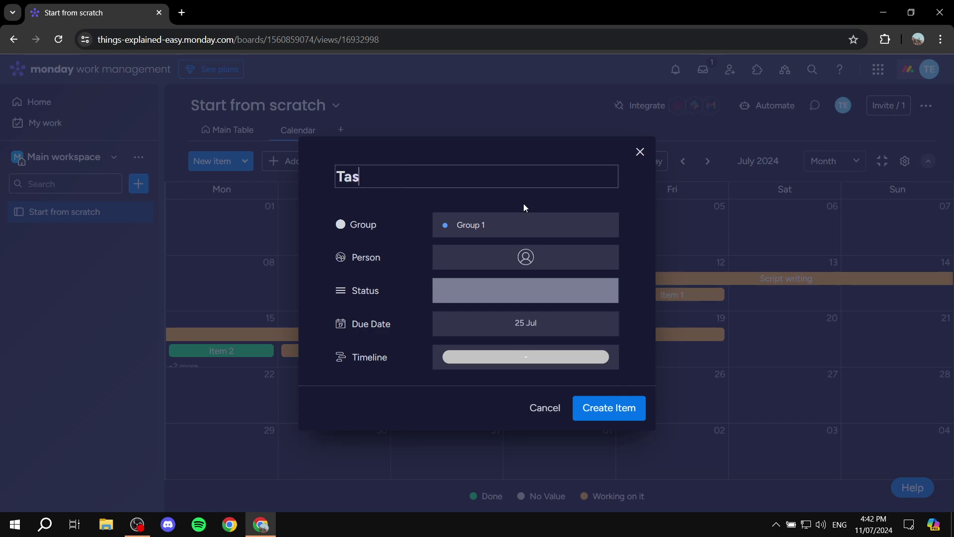
type("k examplee")
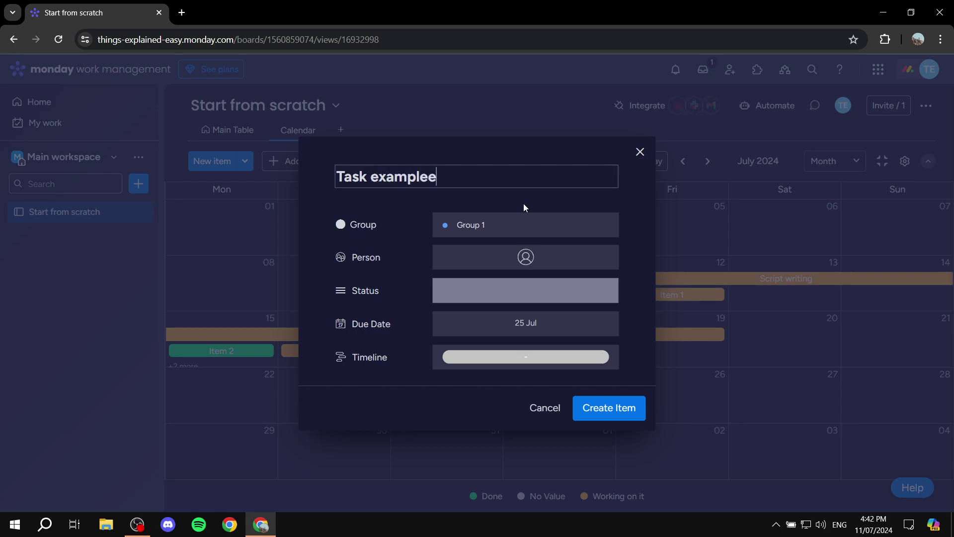
key("BackSpace")
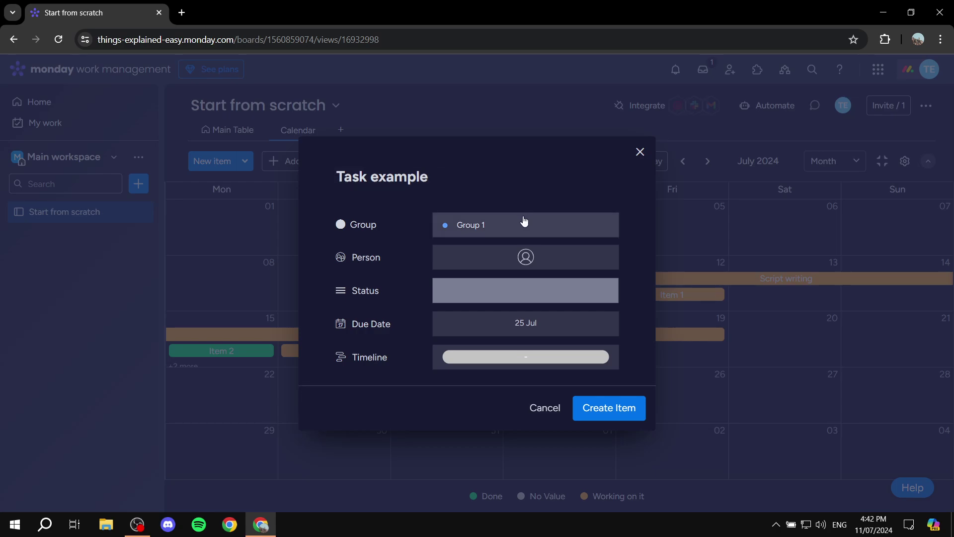
left_click(455, 223)
left_click(446, 326)
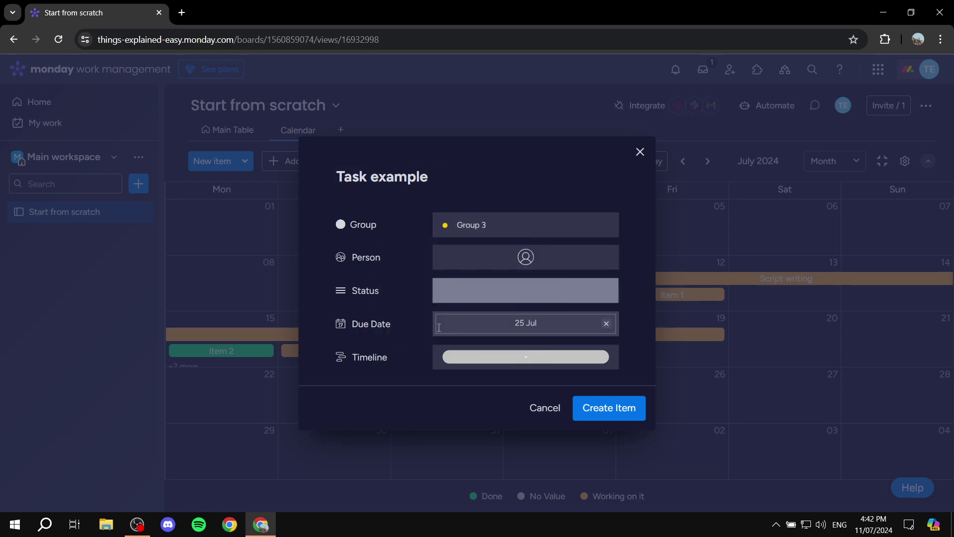
left_click(543, 260)
left_click(487, 346)
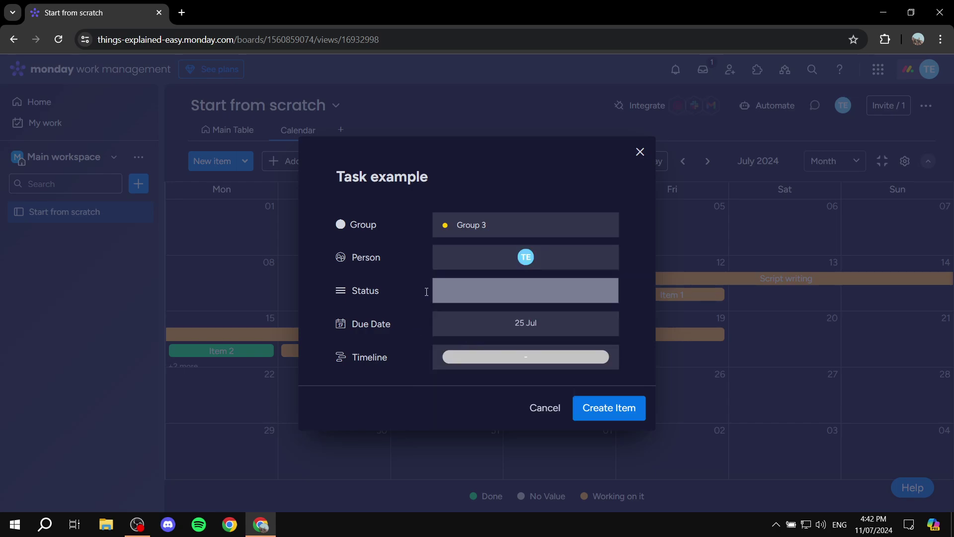
left_click(517, 258)
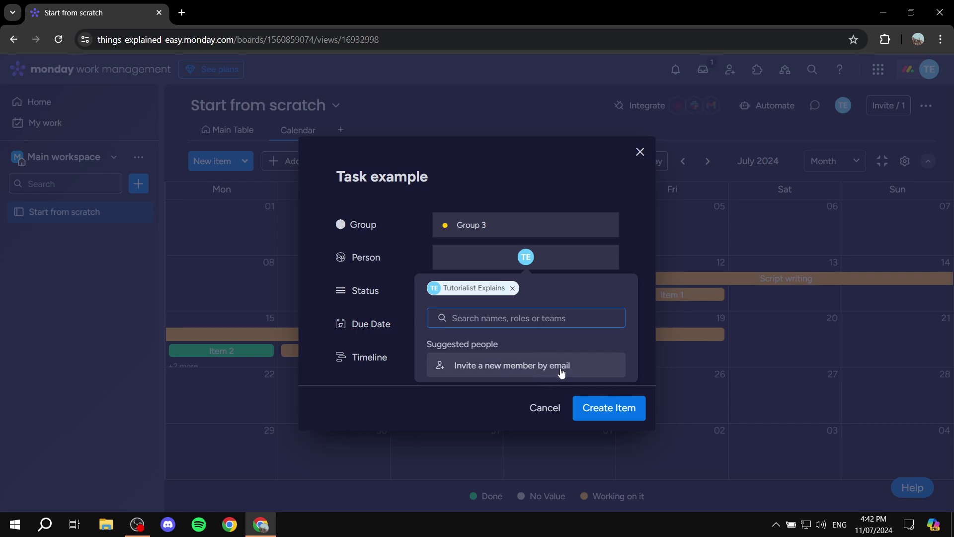
left_click(541, 261)
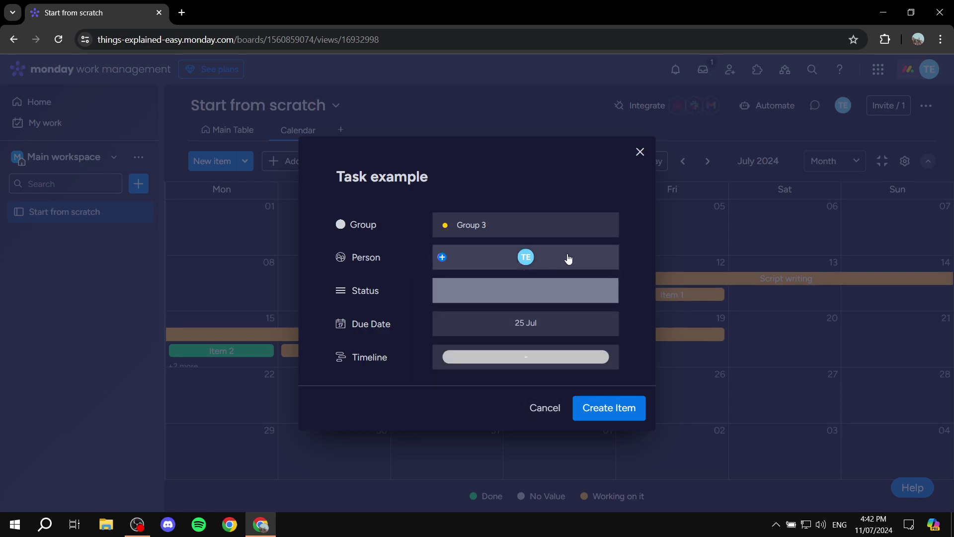
left_click(515, 294)
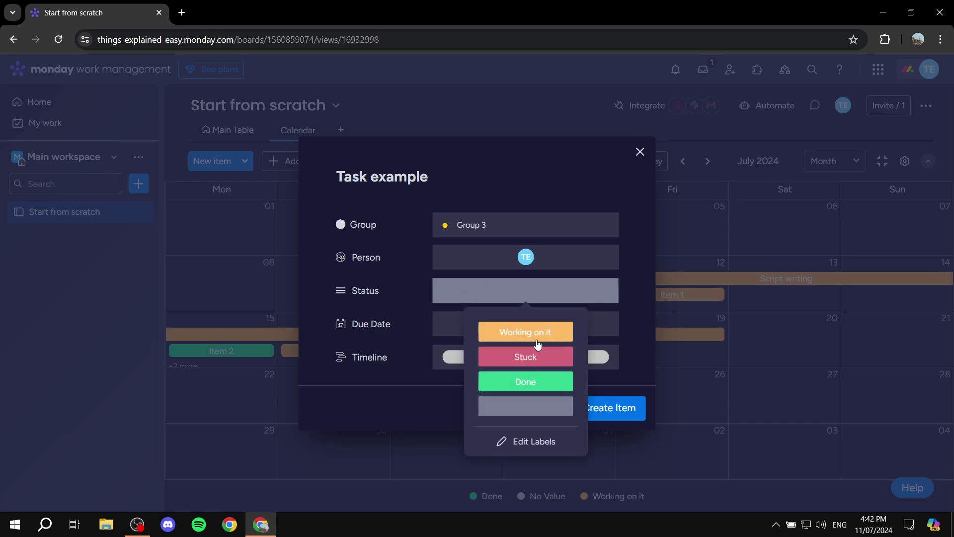
left_click(529, 359)
left_click(490, 323)
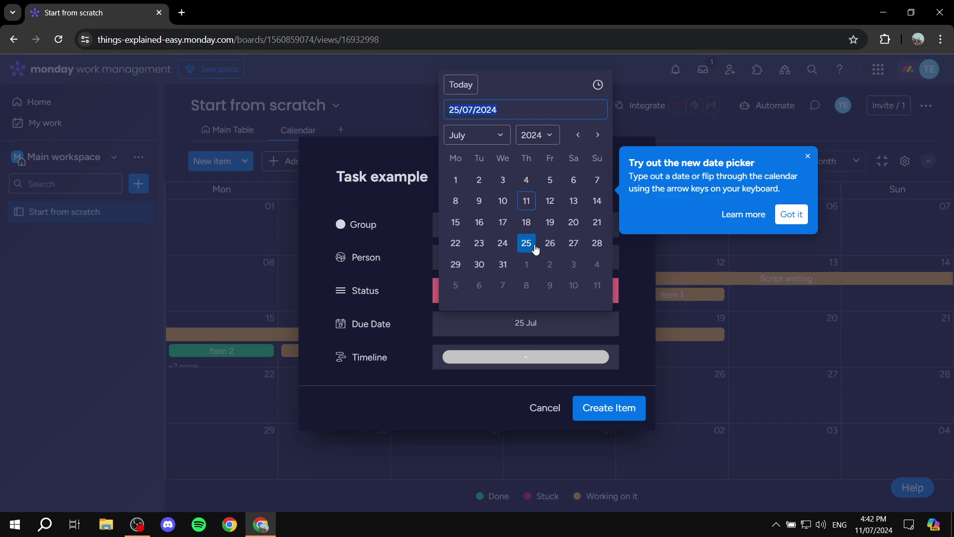
left_click(517, 361)
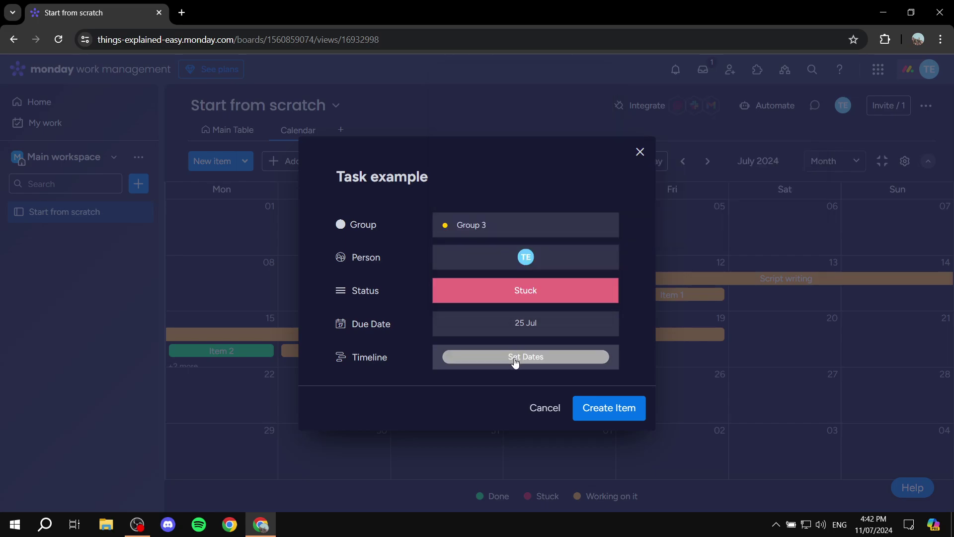
left_click(516, 362)
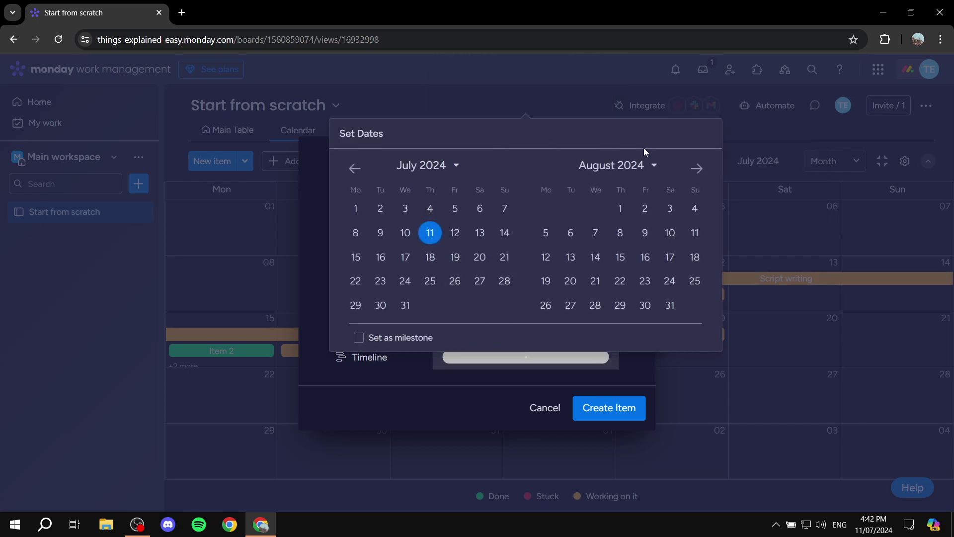
left_click(469, 110)
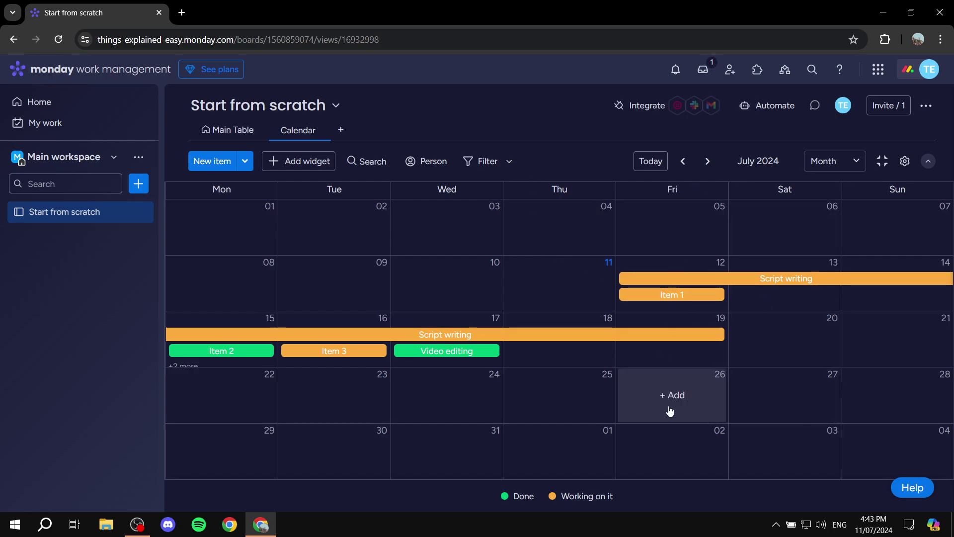
Create 'Task Example' due 25 July in Group 3, assigned to the board owner, status Stuck
left_click(571, 396)
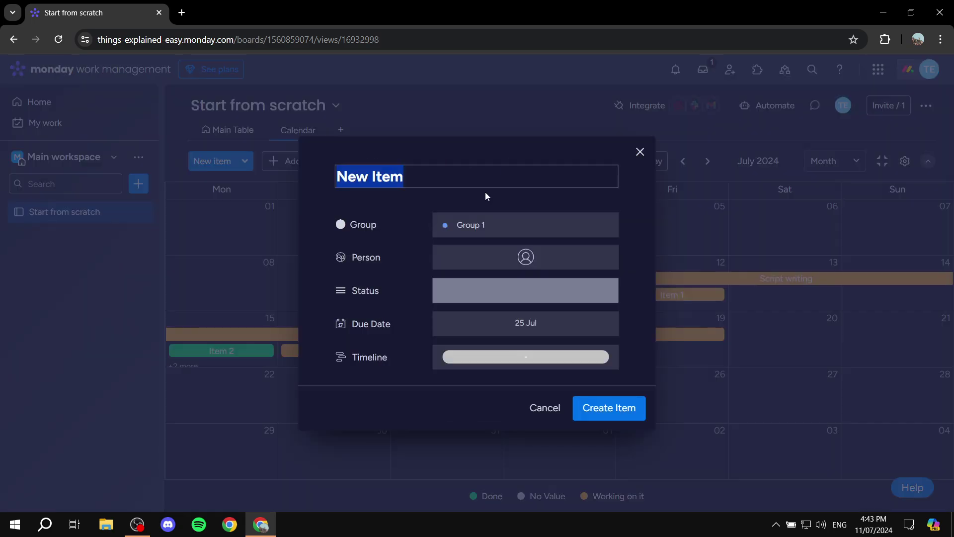
type("Task ")
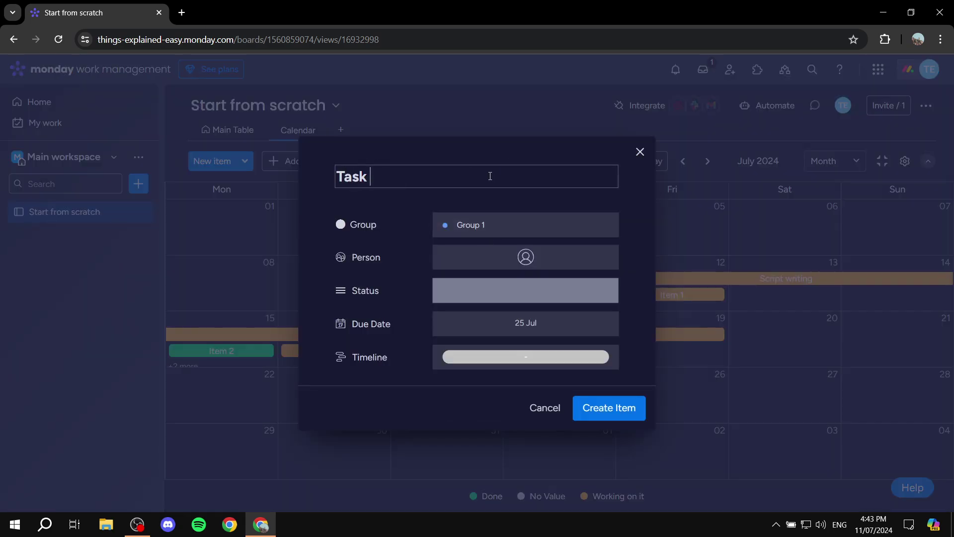
type("Example")
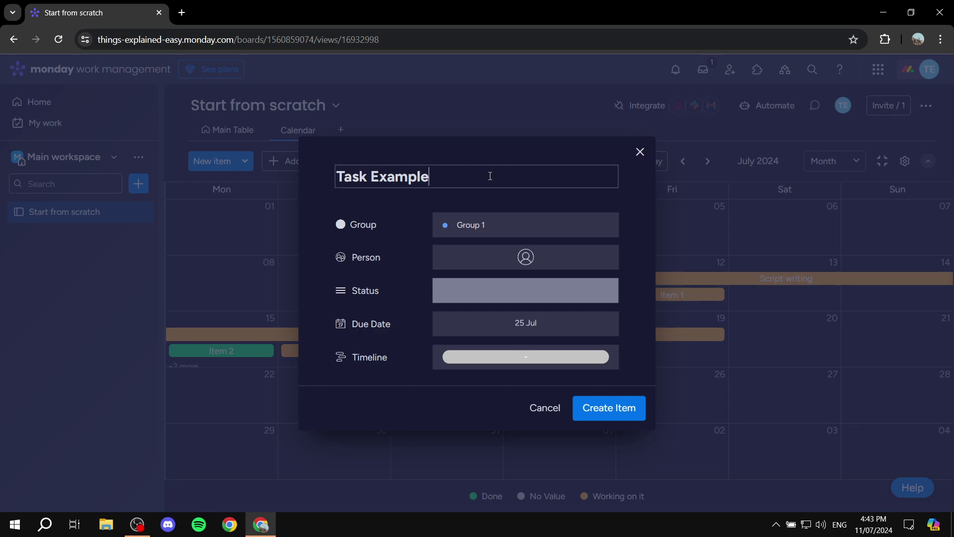
left_click(463, 225)
left_click(444, 317)
left_click(501, 259)
left_click(497, 336)
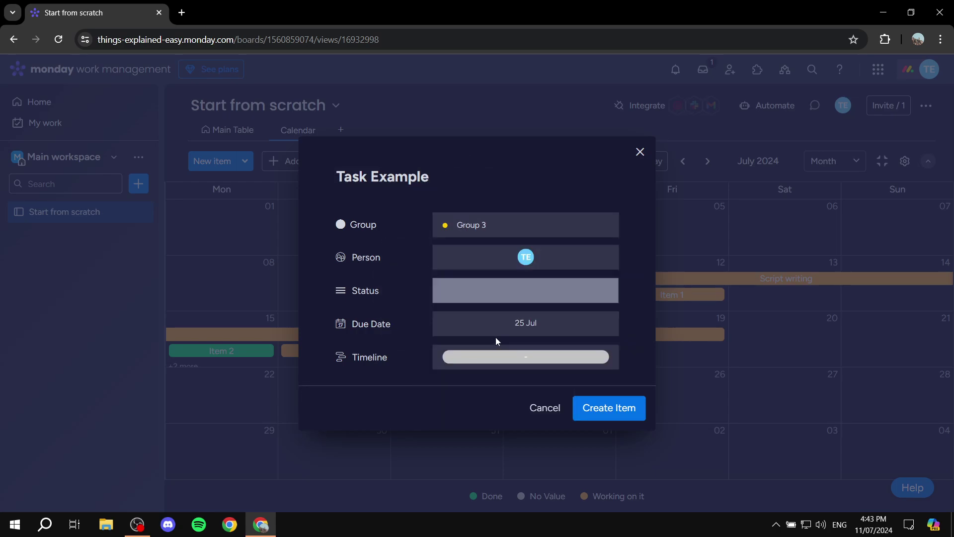
left_click(484, 286)
left_click(519, 364)
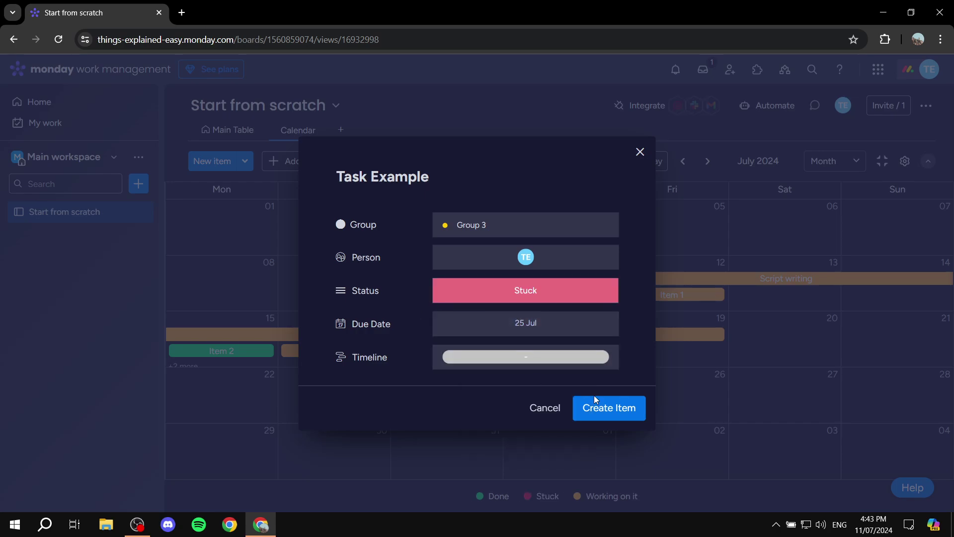
left_click(618, 412)
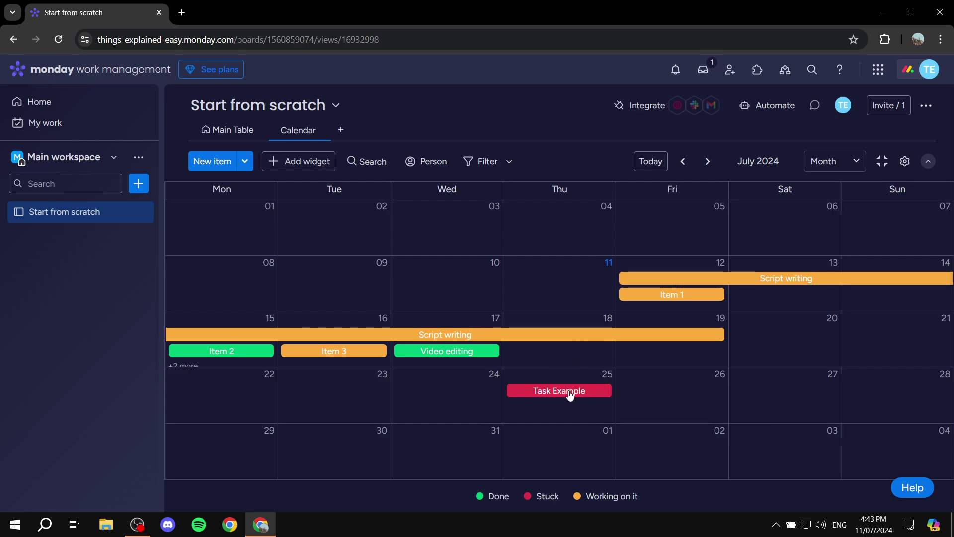
left_click(233, 130)
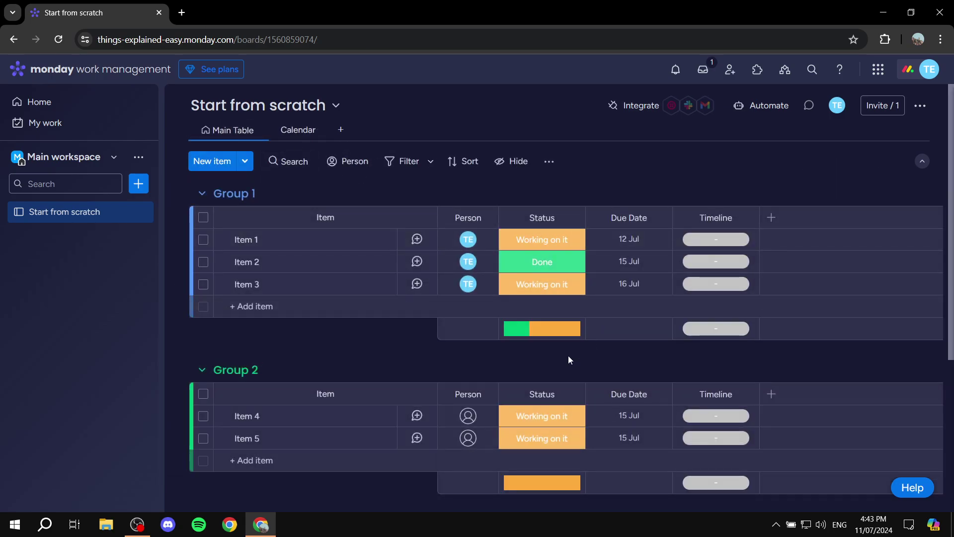
scroll(577, 357, "down", 3)
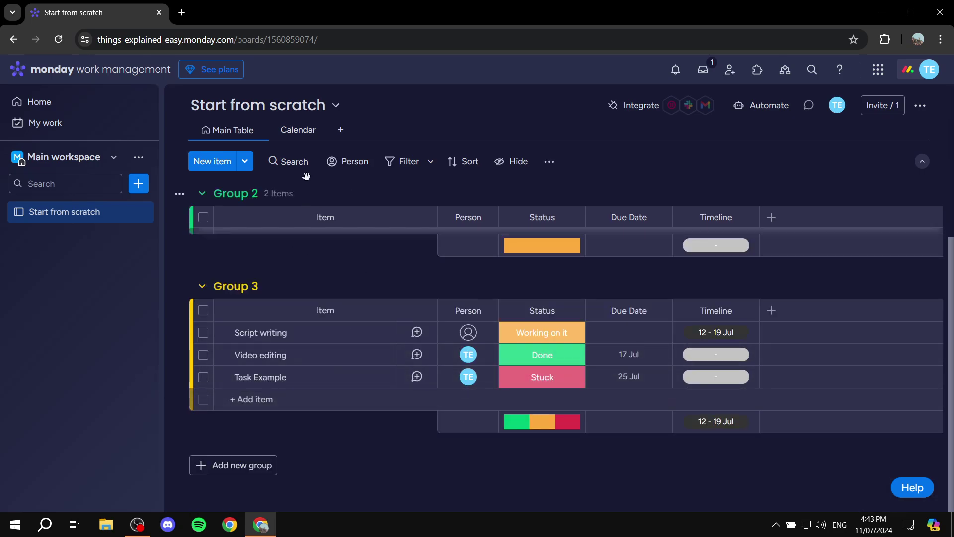
scroll(379, 307, "up", 3)
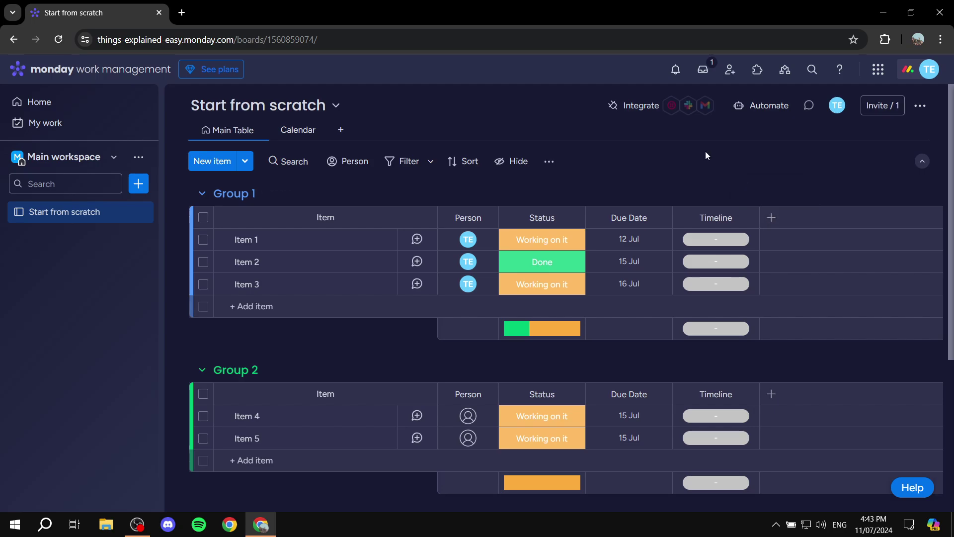
left_click(292, 129)
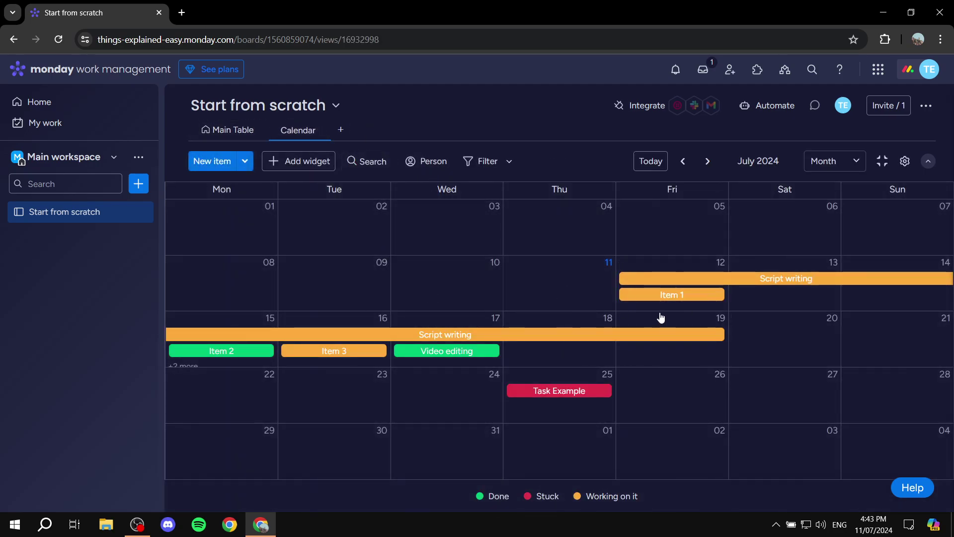
left_click(652, 106)
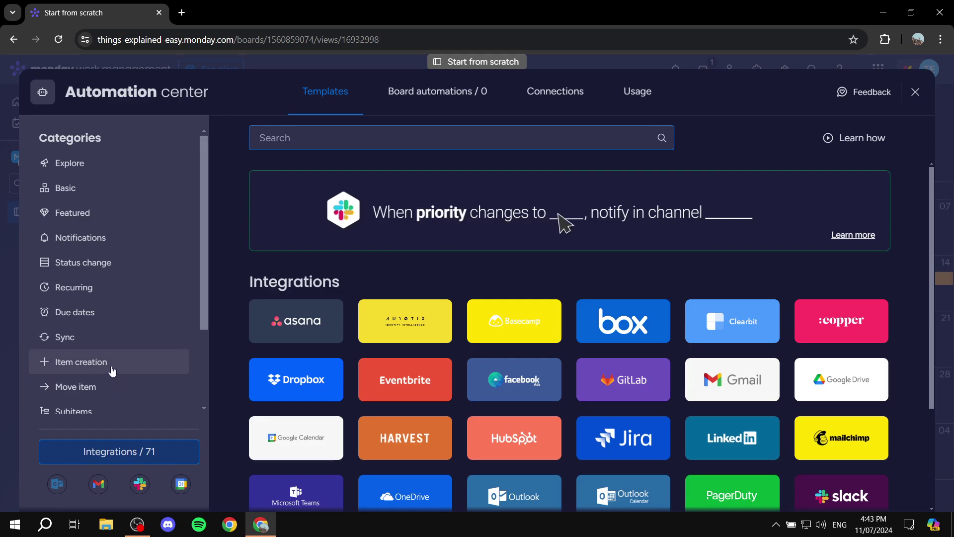
left_click(477, 148)
type("ca")
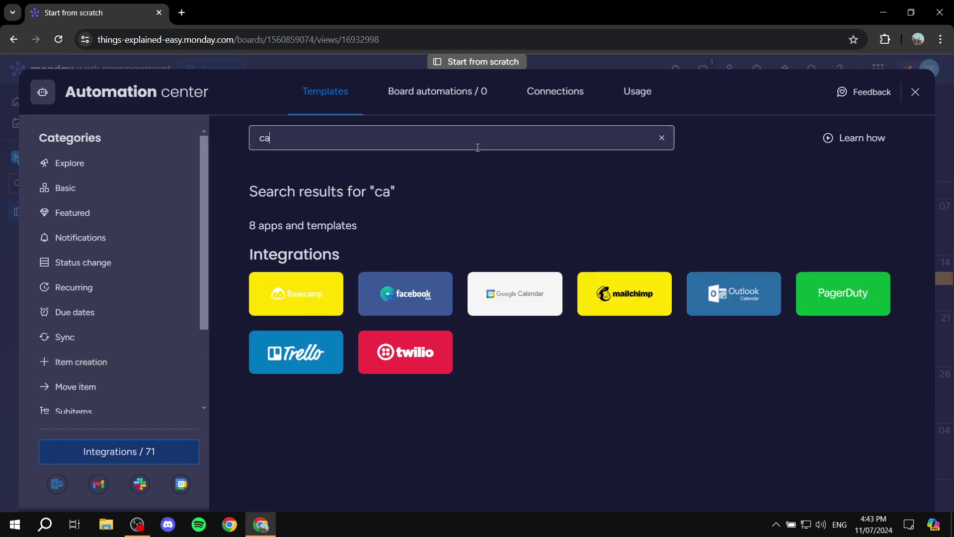
type("lendar")
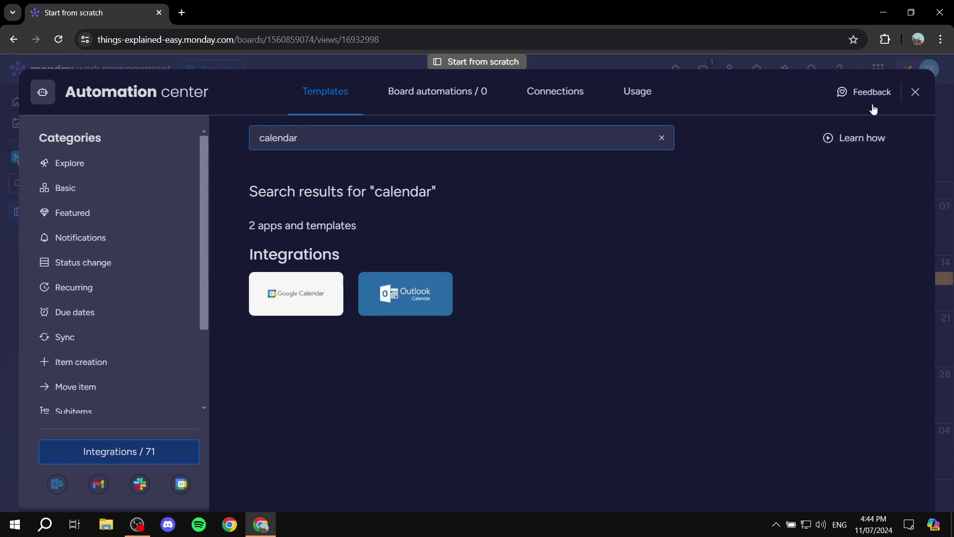
left_click(915, 92)
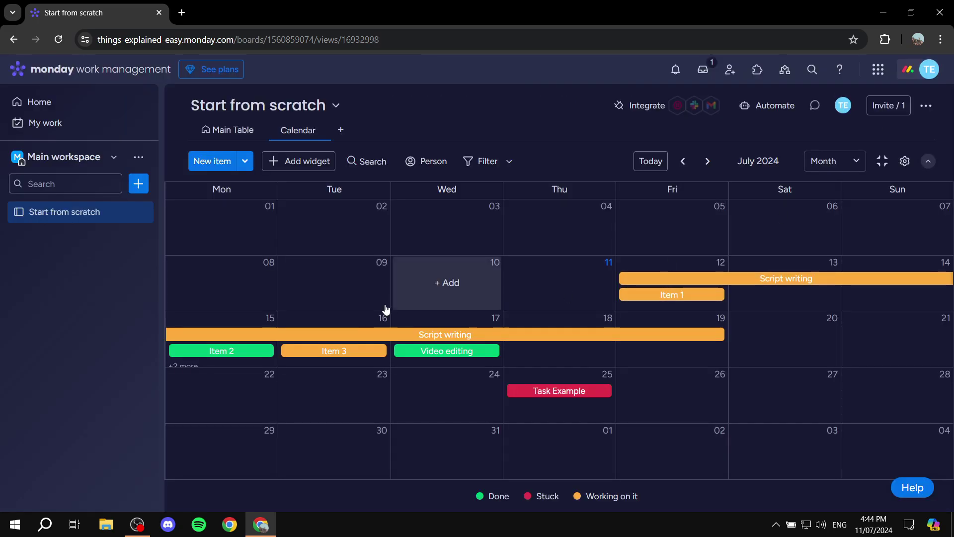
Return to the Main Table and scroll through the Group 1 and Group 2 items
left_click(231, 128)
scroll(520, 395, "down", 4)
scroll(444, 320, "up", 3)
scroll(345, 215, "up", 1)
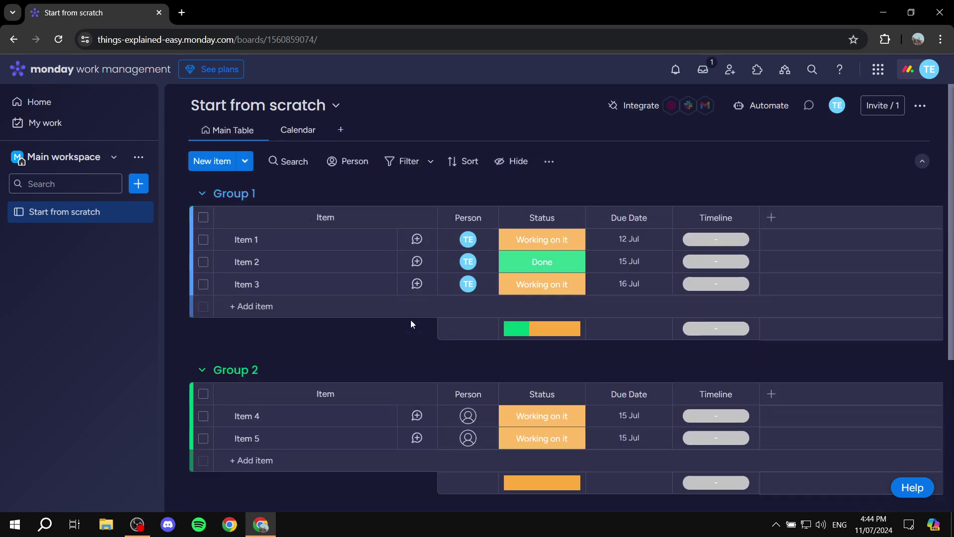
scroll(370, 258, "down", 5)
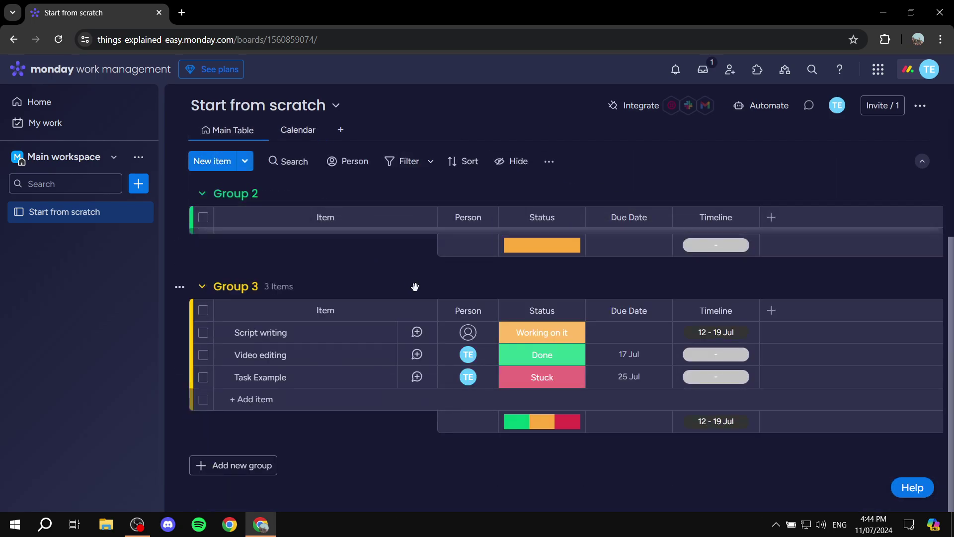
scroll(415, 287, "up", 4)
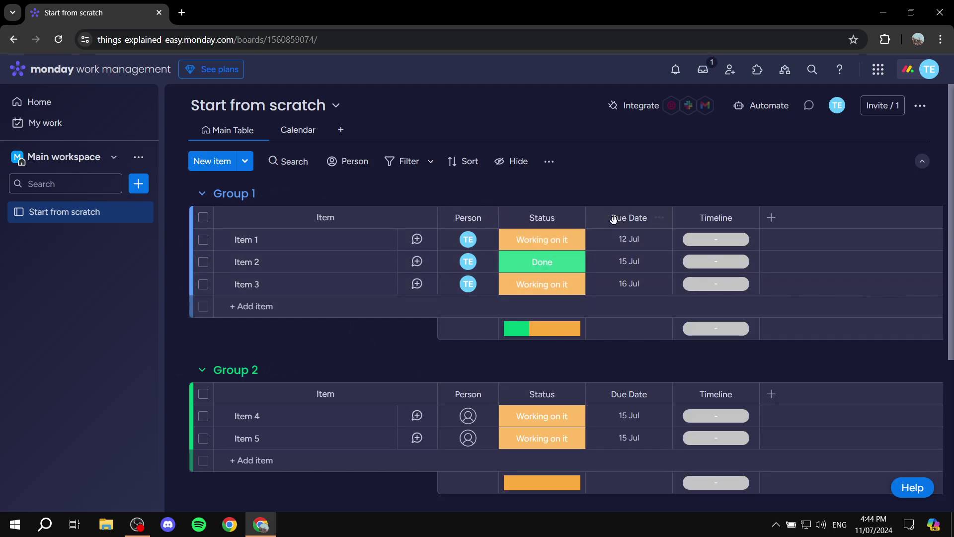
Add a Kanban view of the board from the view types list
left_click(340, 130)
key("Escape")
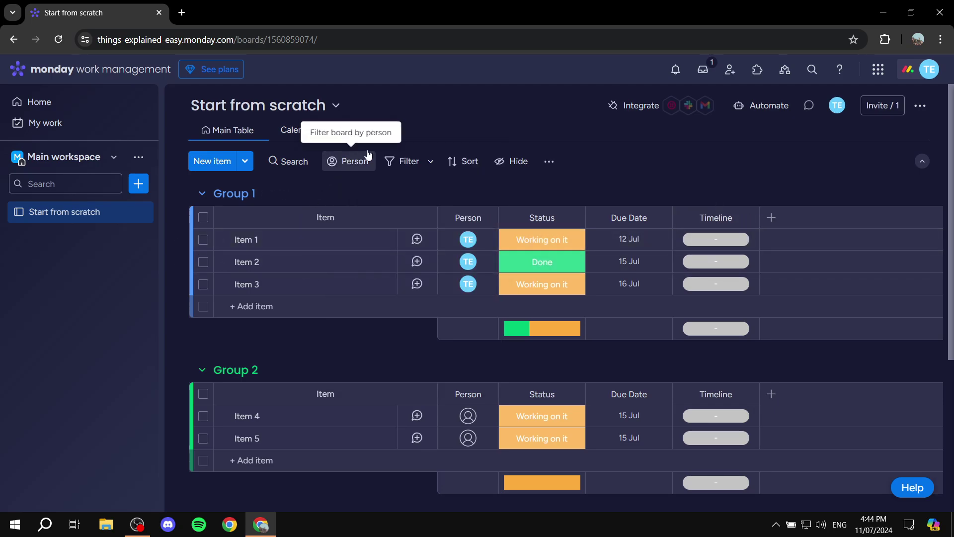
left_click(350, 131)
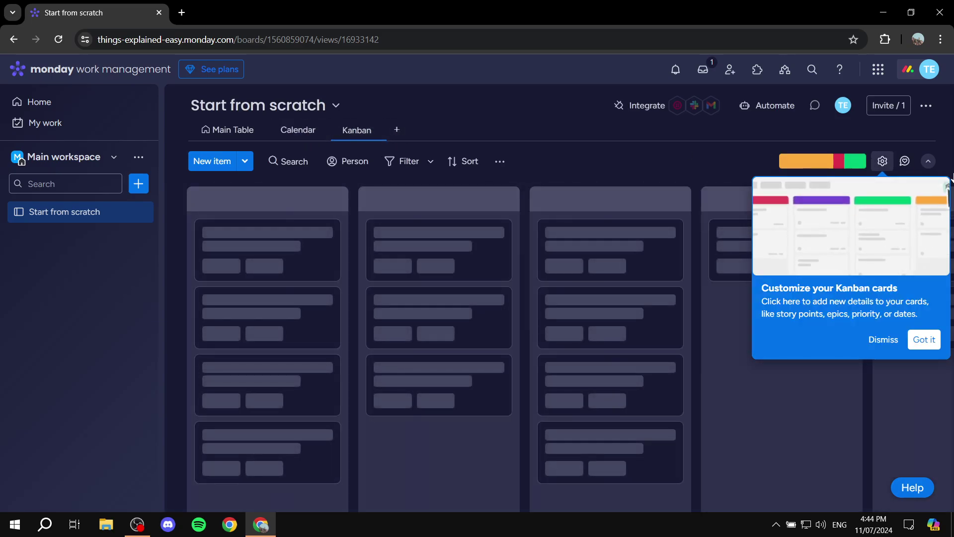
Dismiss the Kanban cards tip and the group navigation tip
left_click(884, 339)
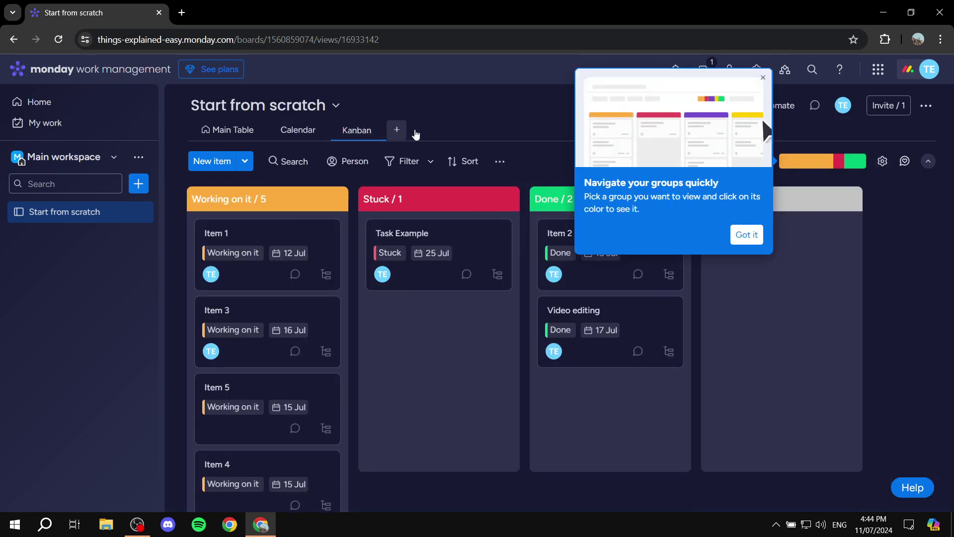
left_click(745, 234)
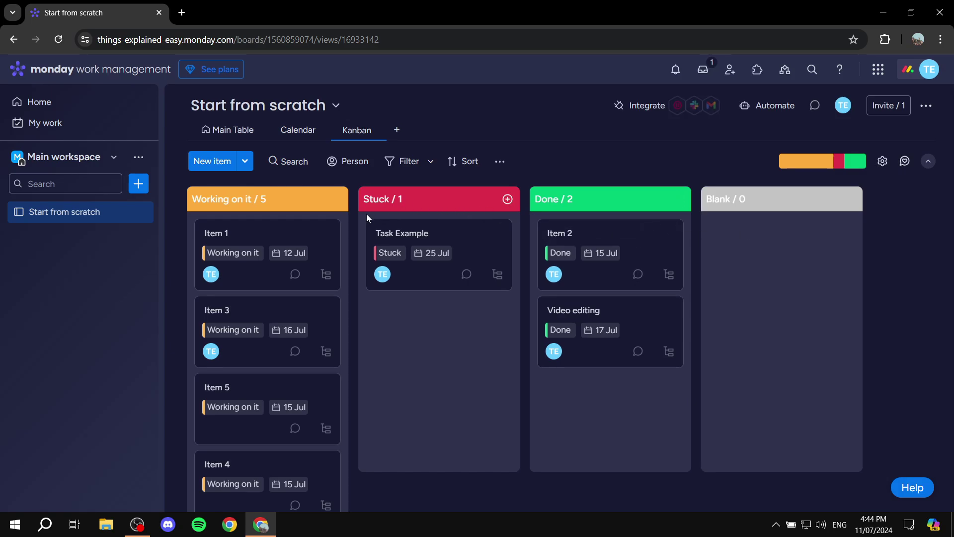
scroll(310, 298, "down", 2)
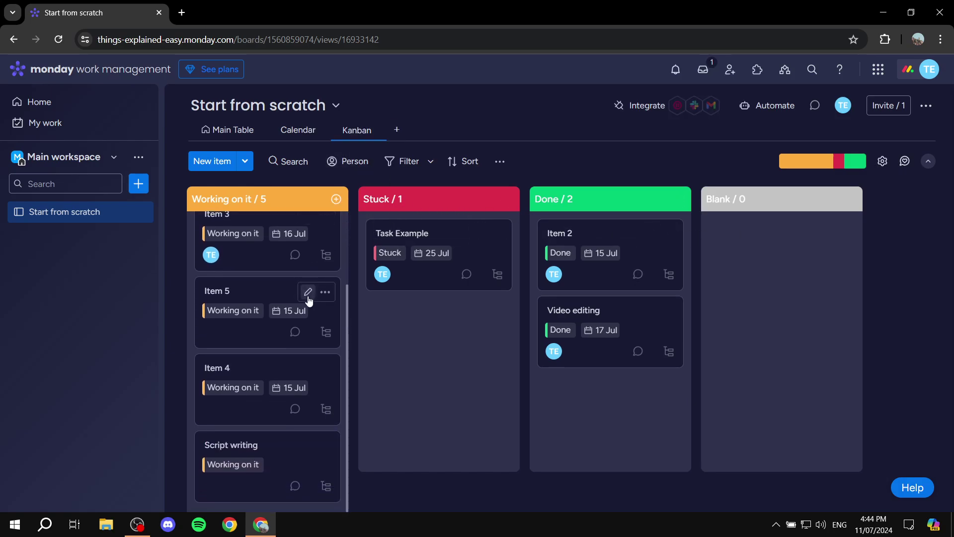
scroll(306, 276, "up", 2)
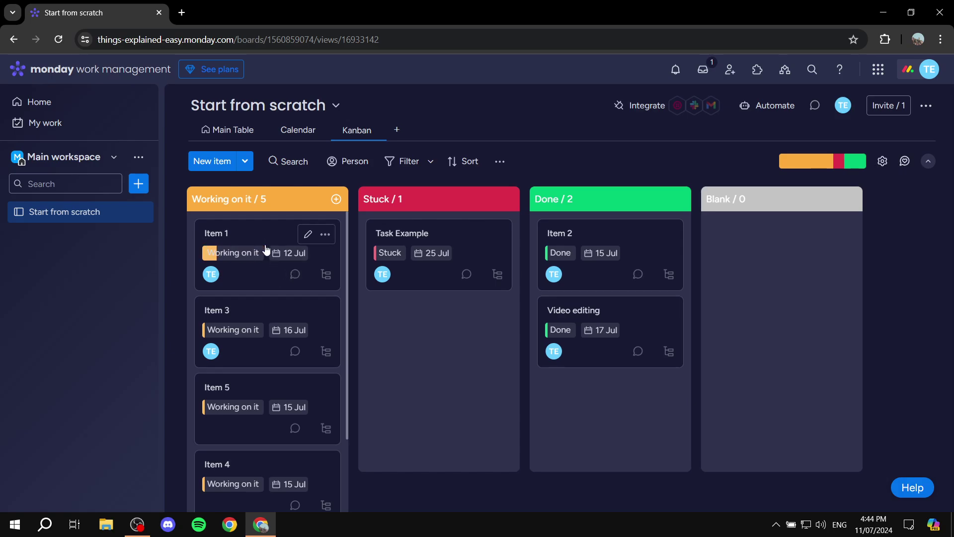
Move the Item 1 card from its column through Stuck into Done
left_click_drag(262, 275, 483, 405)
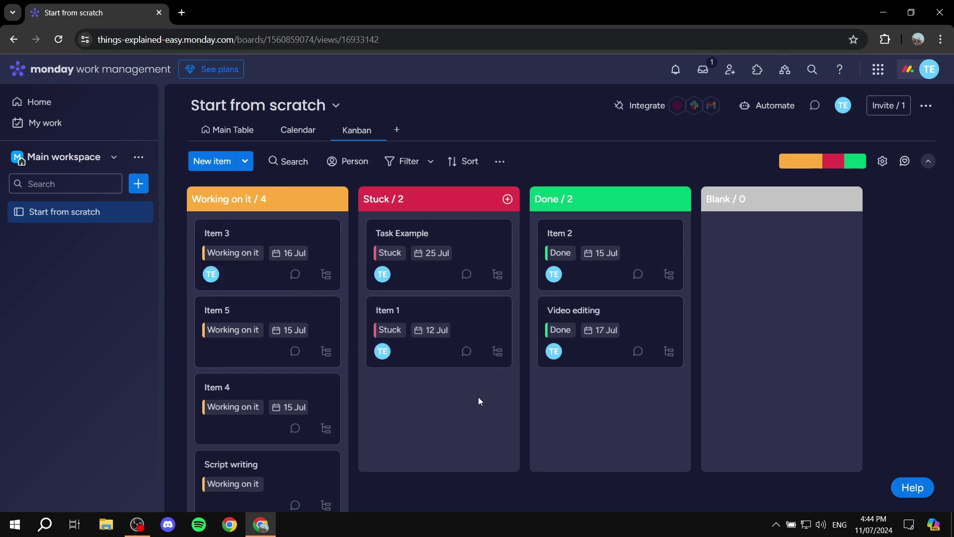
left_click_drag(499, 368, 611, 405)
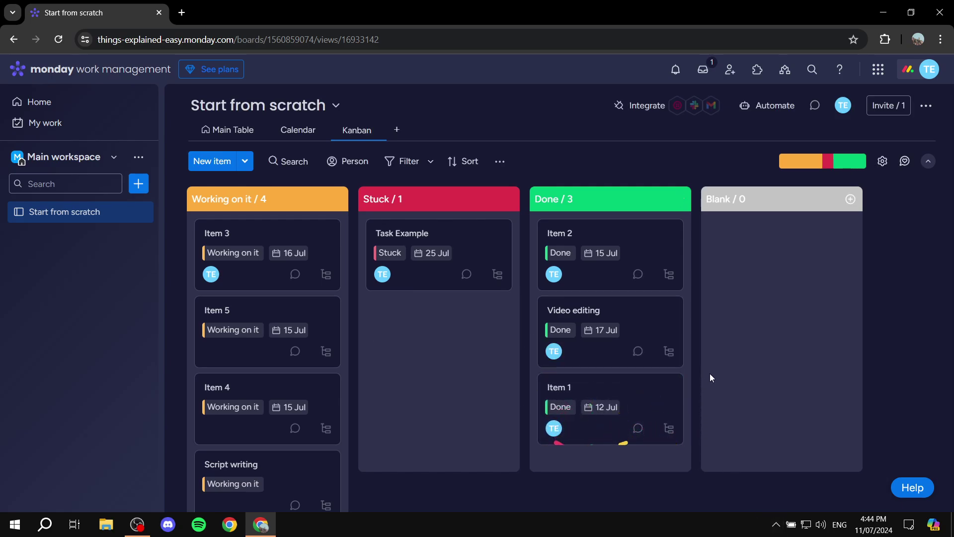
left_click(397, 130)
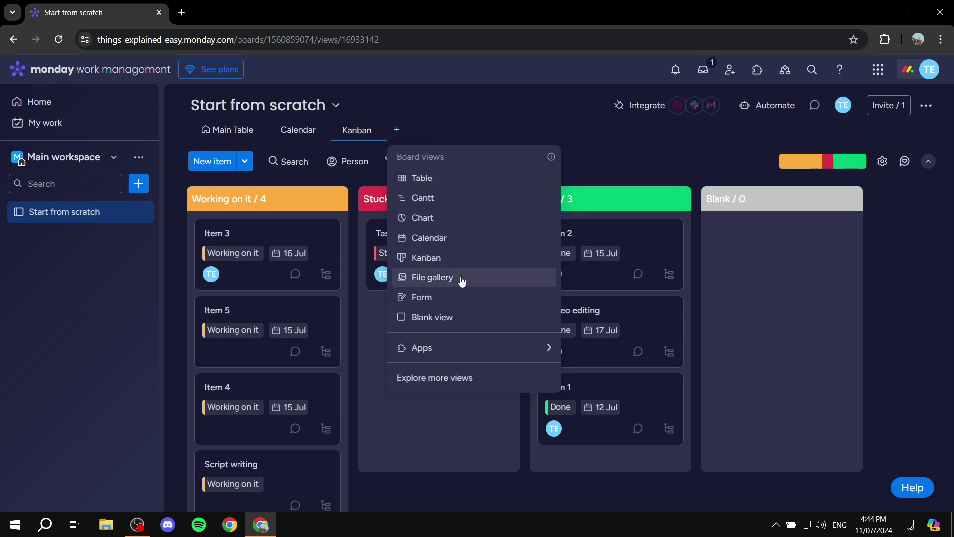
left_click(618, 162)
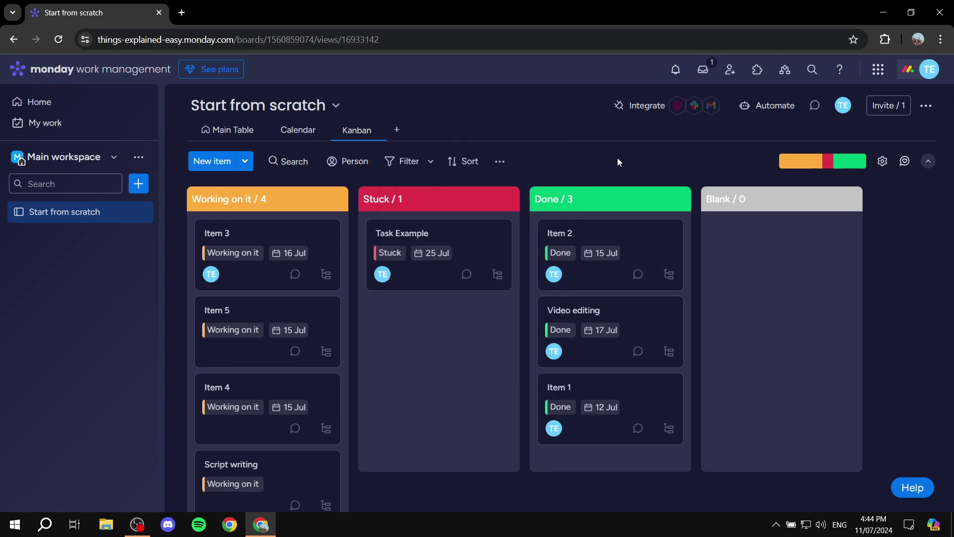